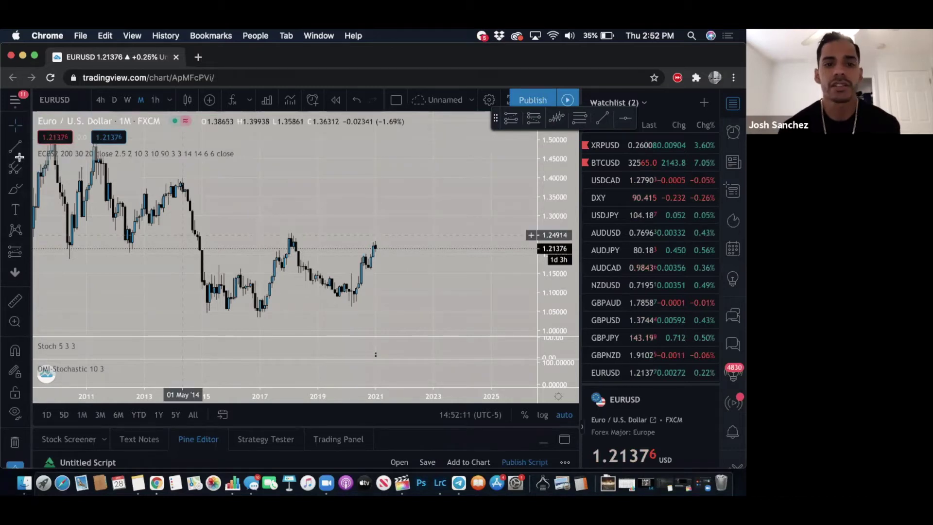
Place a horizontal line at the swing low around the start of 2002, at a price of about 0.858.
{"action": "scroll", "coordinate": [183, 234], "scroll_direction": "left", "scroll_amount": 2}
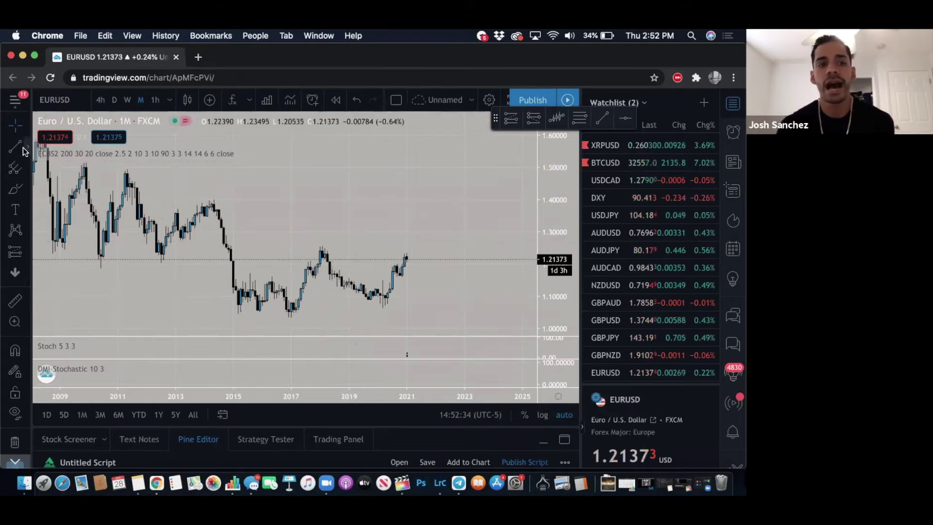
{"action": "scroll", "coordinate": [142, 257], "scroll_direction": "left", "scroll_amount": 1}
{"action": "scroll", "coordinate": [142, 256], "scroll_direction": "left", "scroll_amount": 4}
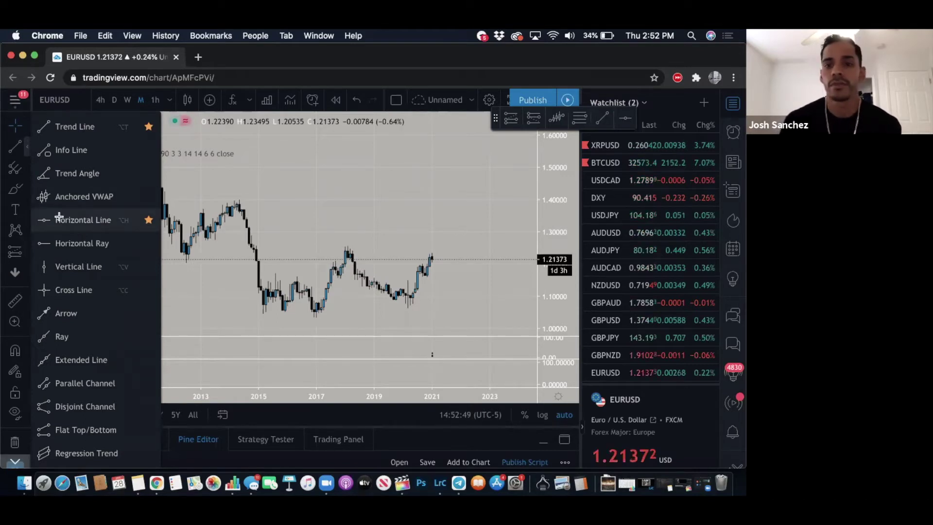
{"action": "left_click", "coordinate": [59, 218]}
{"action": "scroll", "coordinate": [59, 216], "scroll_direction": "left", "scroll_amount": 10}
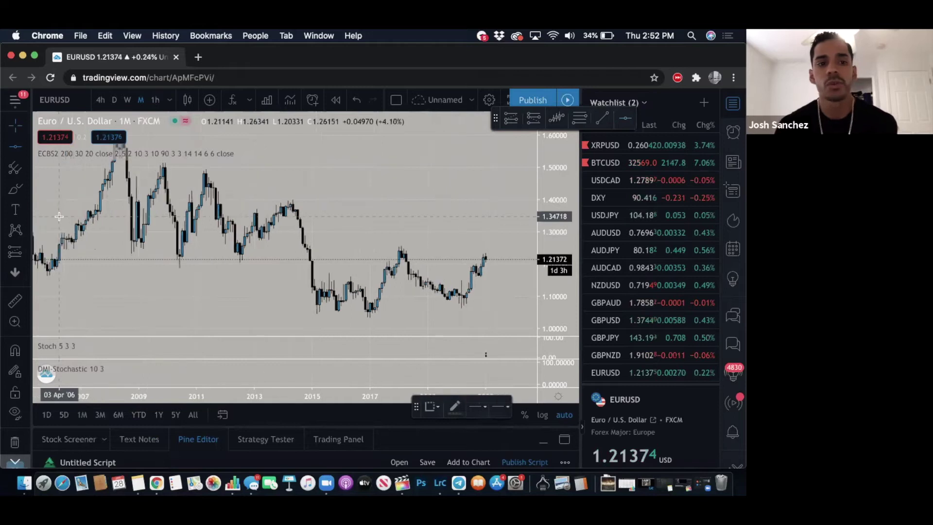
{"action": "scroll", "coordinate": [59, 216], "scroll_direction": "up", "scroll_amount": 3}
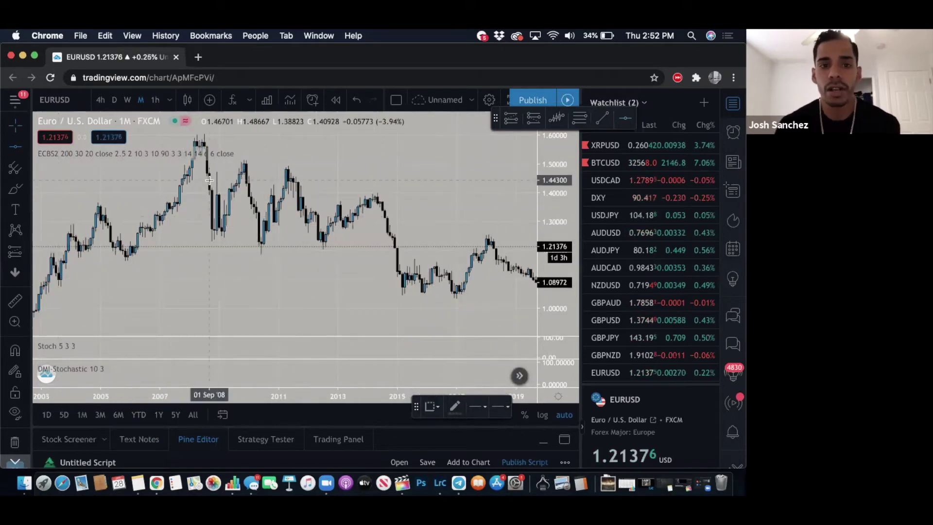
{"action": "scroll", "coordinate": [209, 180], "scroll_direction": "left", "scroll_amount": 3}
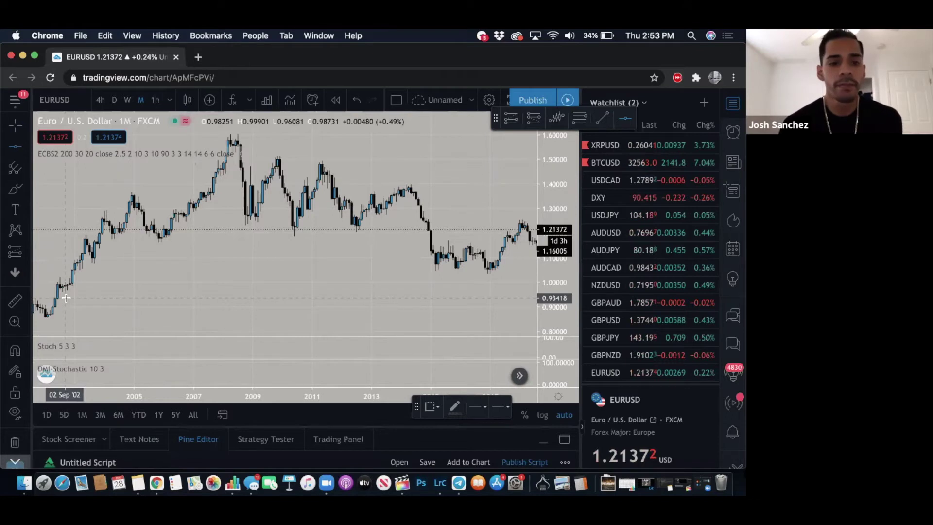
{"action": "left_click", "coordinate": [44, 316]}
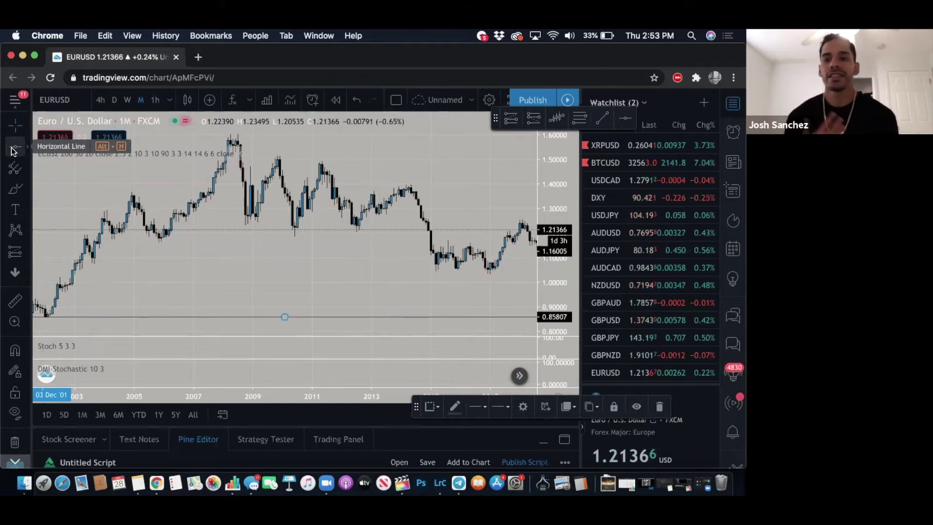
Place horizontal lines at the late-2004 high, about 1.355, and at the 2005 low, about 1.182.
{"action": "left_click", "coordinate": [13, 148]}
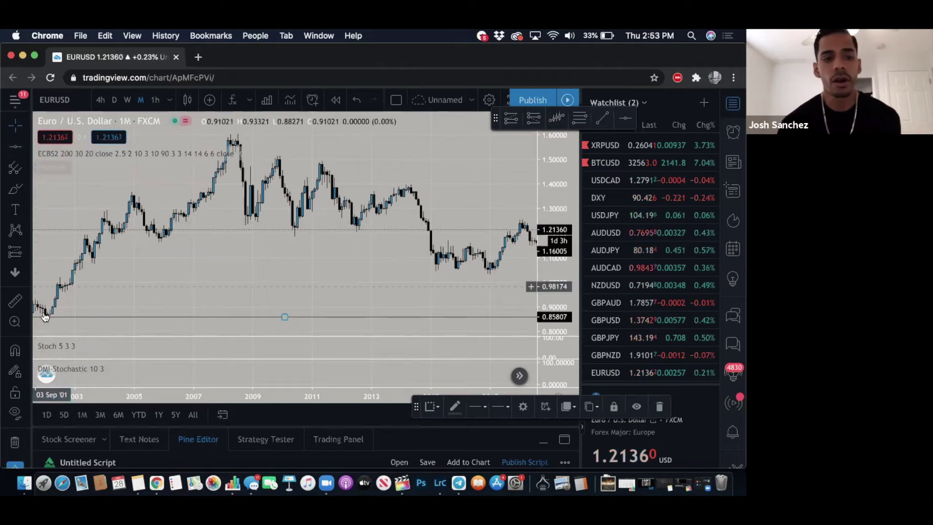
{"action": "left_click", "coordinate": [14, 152]}
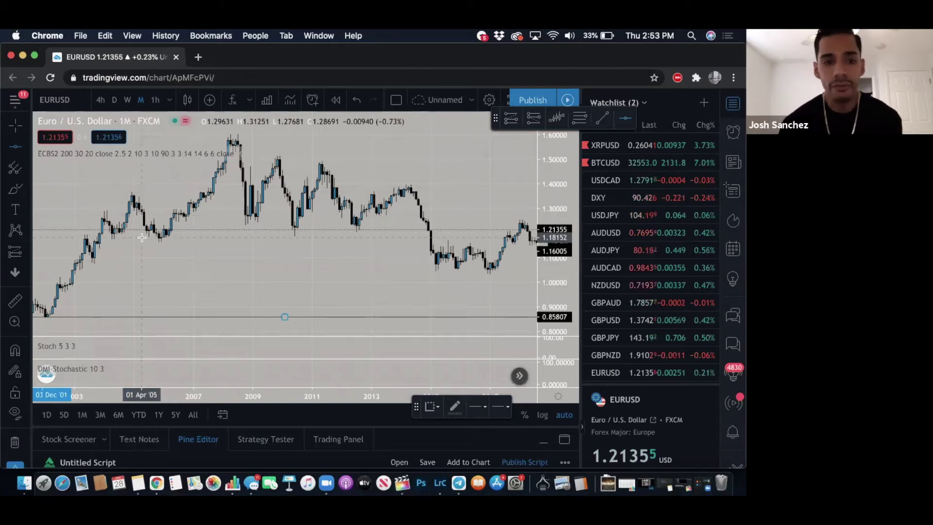
{"action": "left_click", "coordinate": [120, 194]}
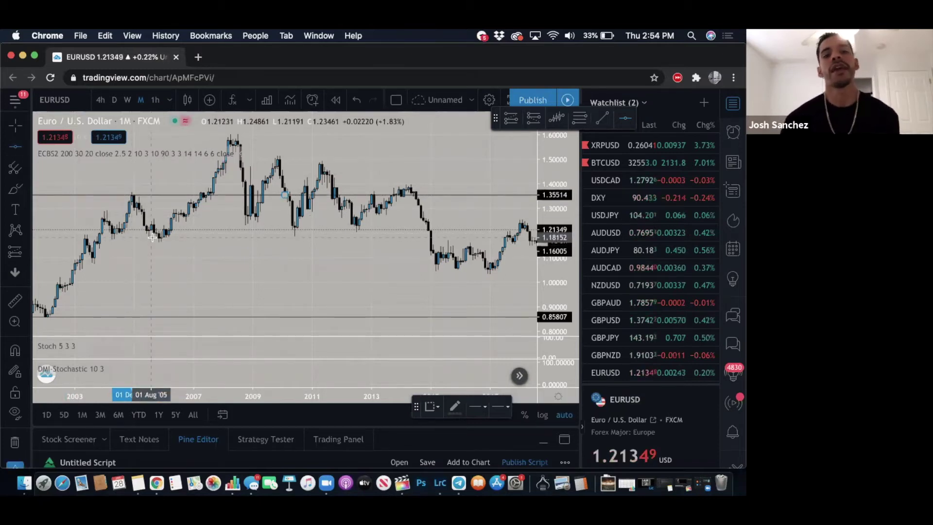
{"action": "left_click", "coordinate": [152, 237]}
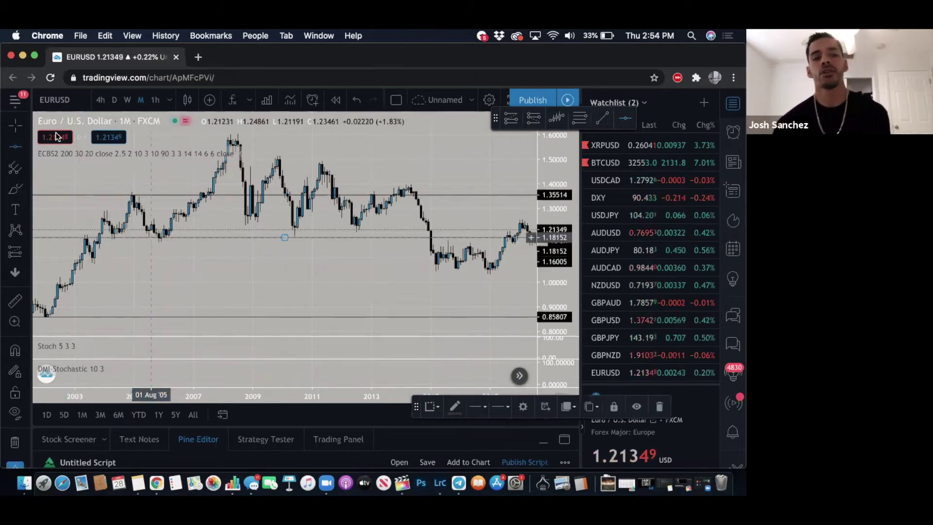
Place a horizontal line along the 2008 peak at a price of about 1.583.
{"action": "left_click", "coordinate": [16, 148]}
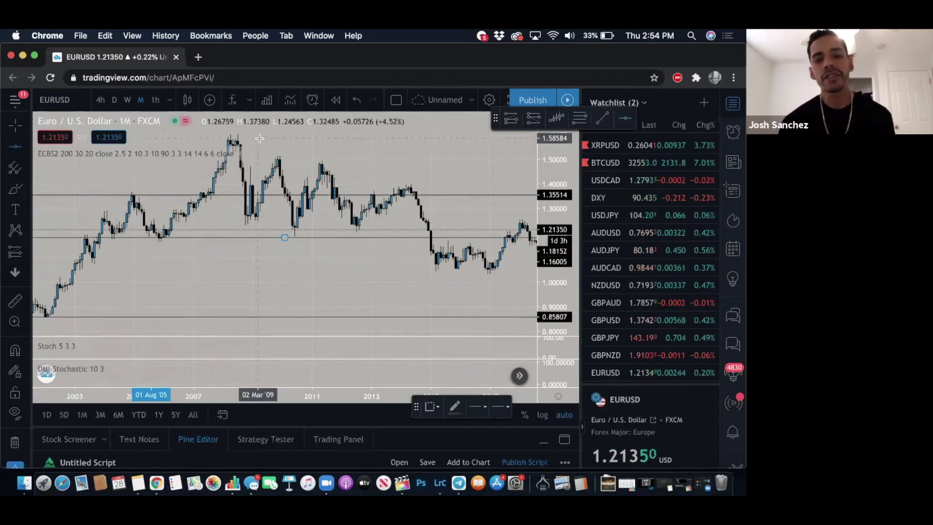
{"action": "left_click", "coordinate": [260, 139]}
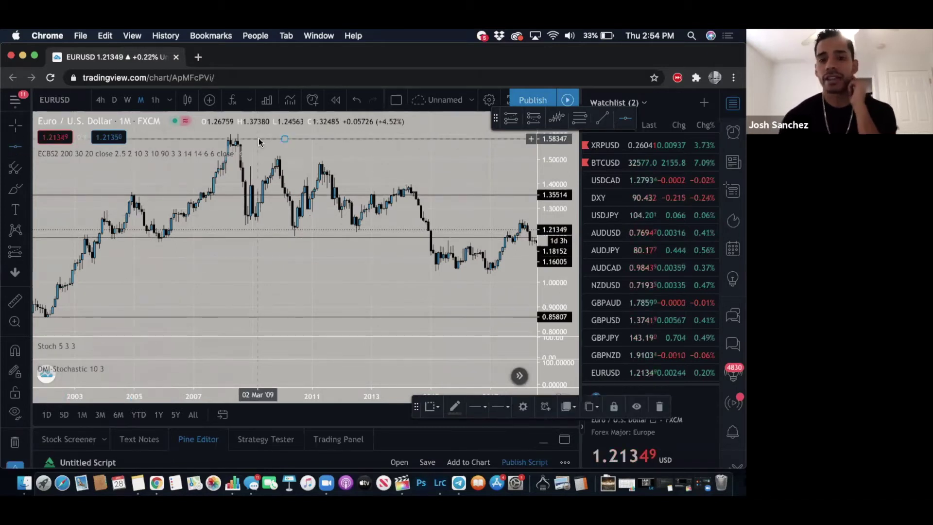
{"action": "left_click_drag", "start_coordinate": [379, 169], "coordinate": [383, 170]}
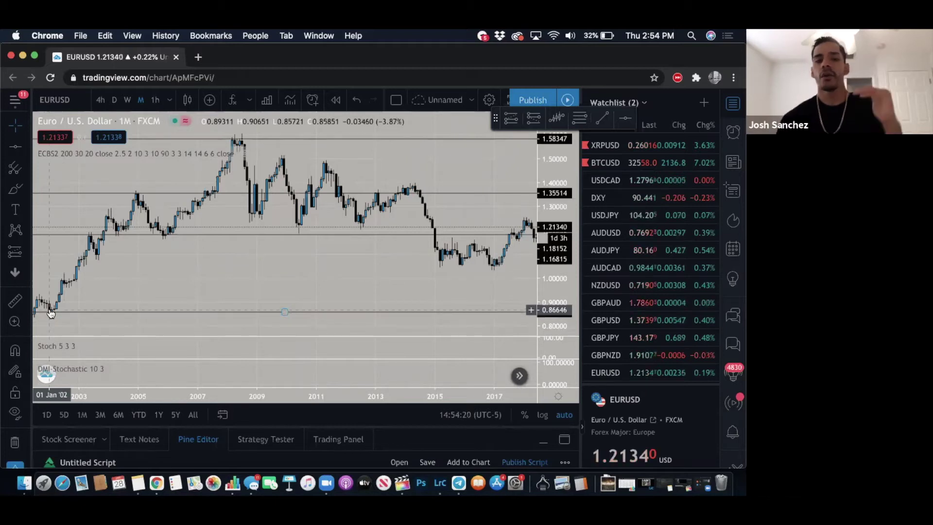
Draw a thin rectangle around the 0.858 line at the 2002 low, spanning about late 2001 to mid-2004.
{"action": "left_click", "coordinate": [27, 189]}
{"action": "left_click", "coordinate": [57, 259]}
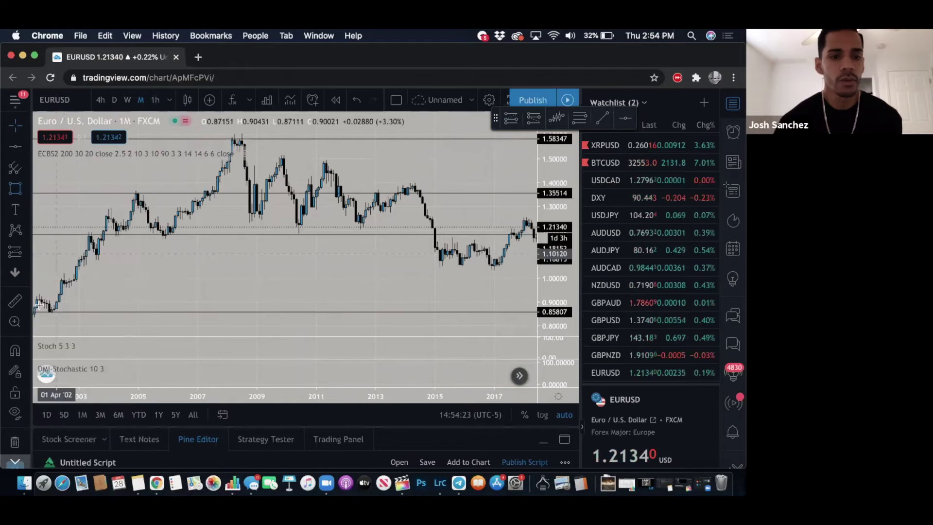
{"action": "left_click_drag", "start_coordinate": [39, 306], "coordinate": [126, 316]}
{"action": "left_click", "coordinate": [76, 208]}
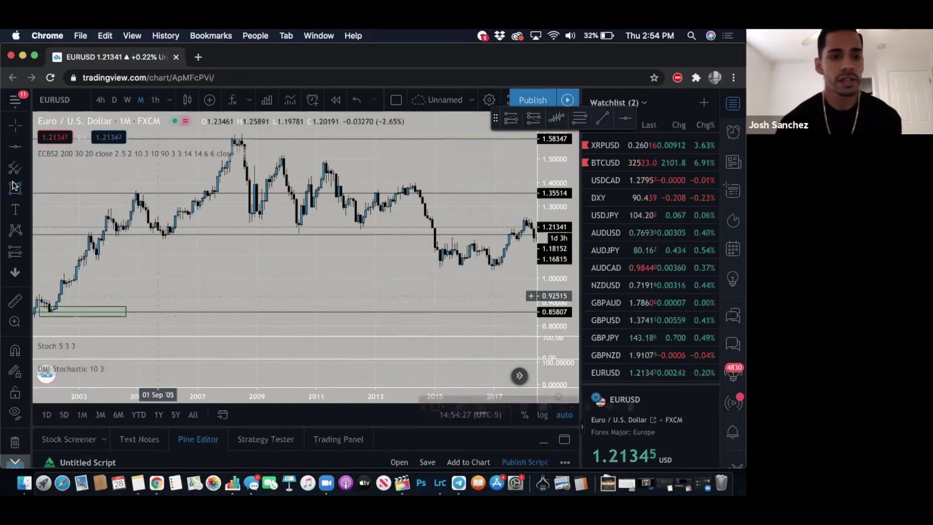
Draw thin rectangles on the 1.182 line, about March 2003 to mid-2004, and on the 1.355 line, about mid-2004 to early 2006.
{"action": "left_click", "coordinate": [15, 189]}
{"action": "left_click", "coordinate": [81, 309]}
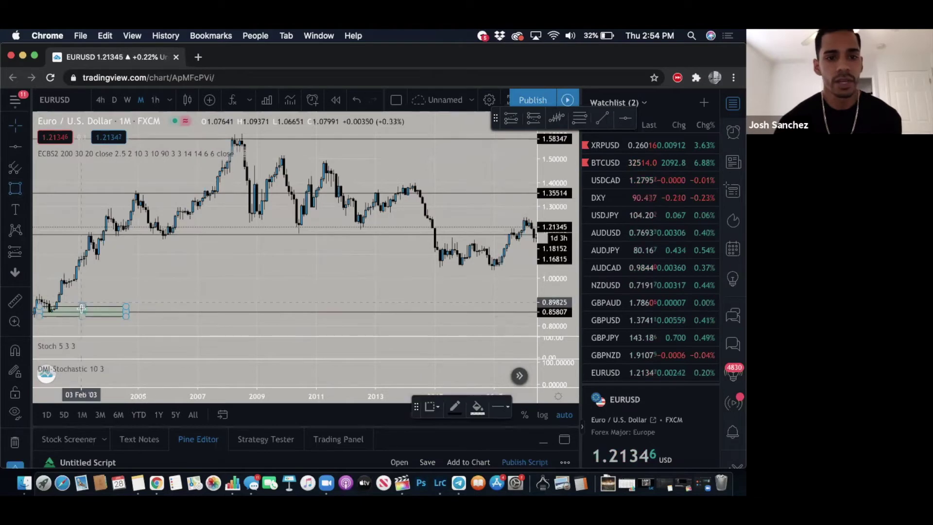
{"action": "left_click", "coordinate": [95, 233]}
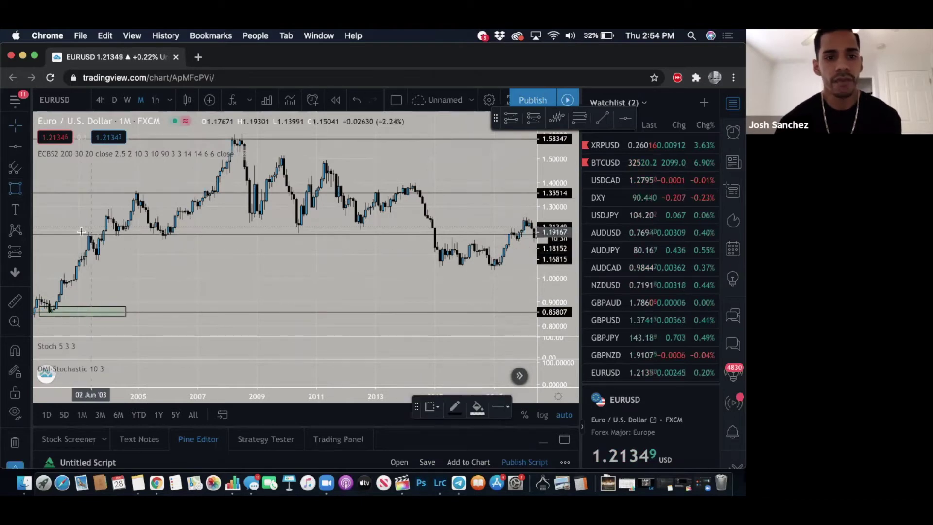
{"action": "left_click", "coordinate": [122, 241]}
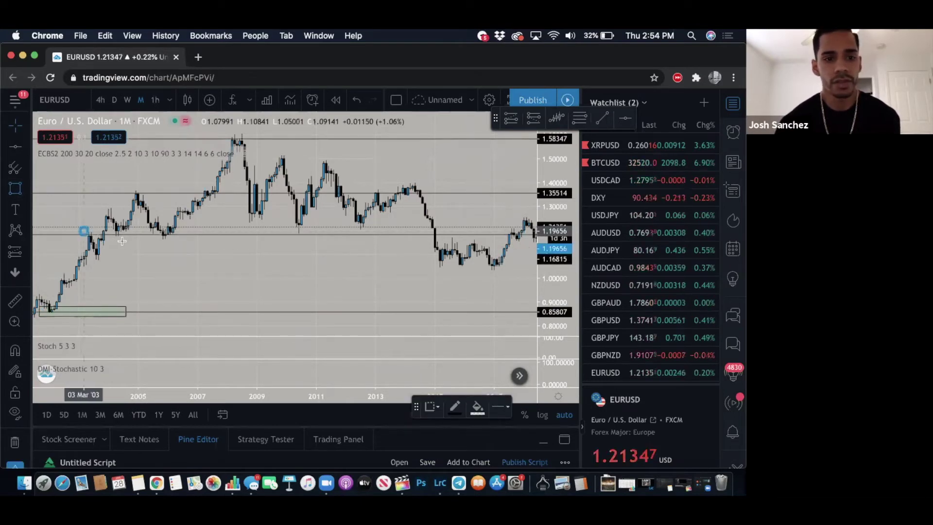
{"action": "left_click", "coordinate": [122, 241]}
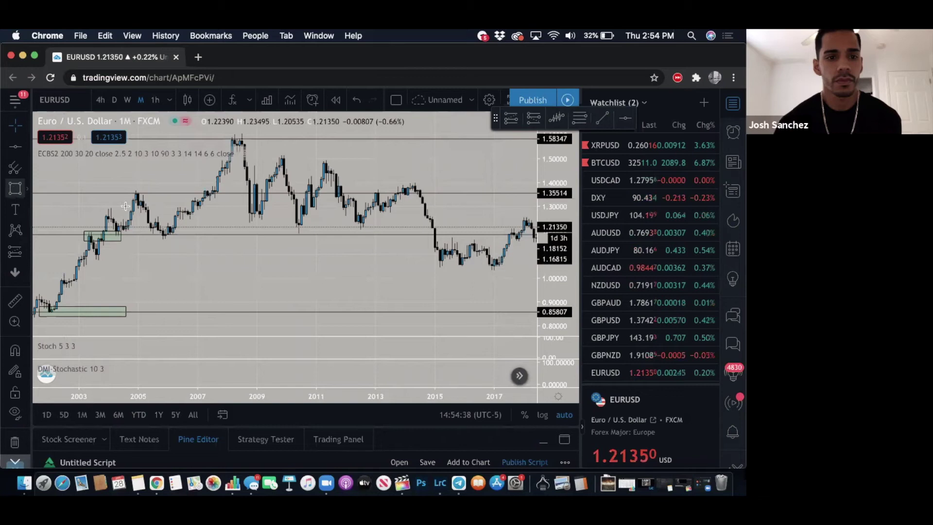
{"action": "left_click", "coordinate": [95, 210]}
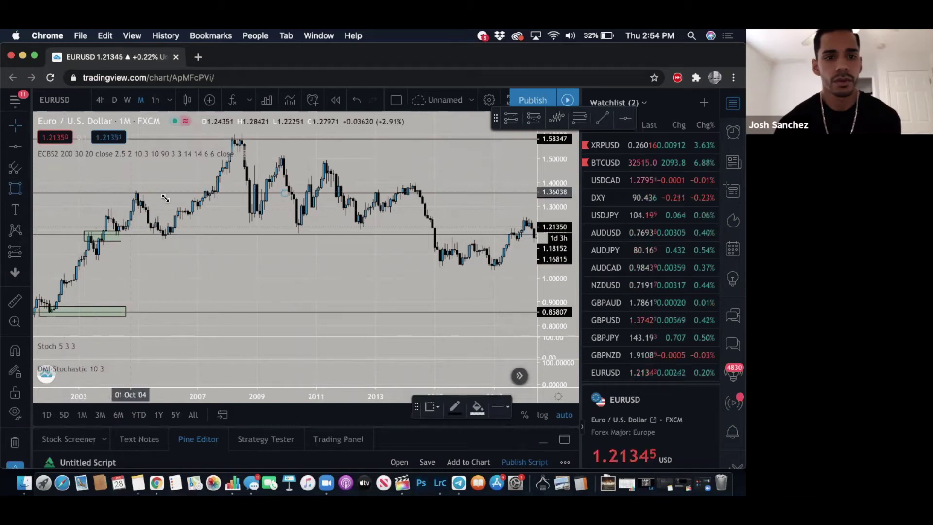
{"action": "left_click", "coordinate": [174, 173]}
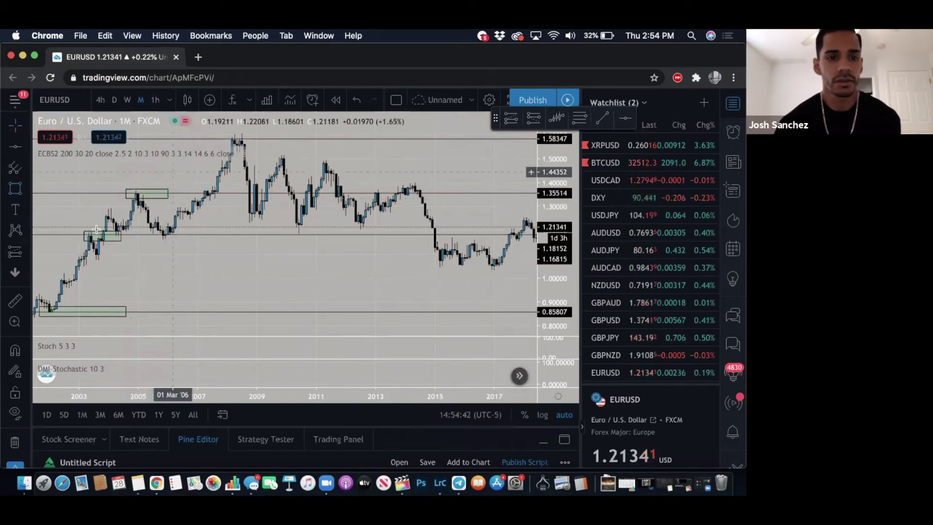
Shift and widen the rectangle on the 1.182 line to span about early 2004 to late 2006, covering the 2005 low.
{"action": "left_click", "coordinate": [138, 234]}
{"action": "left_click_drag", "start_coordinate": [166, 231], "coordinate": [112, 234]}
{"action": "left_click", "coordinate": [93, 298]}
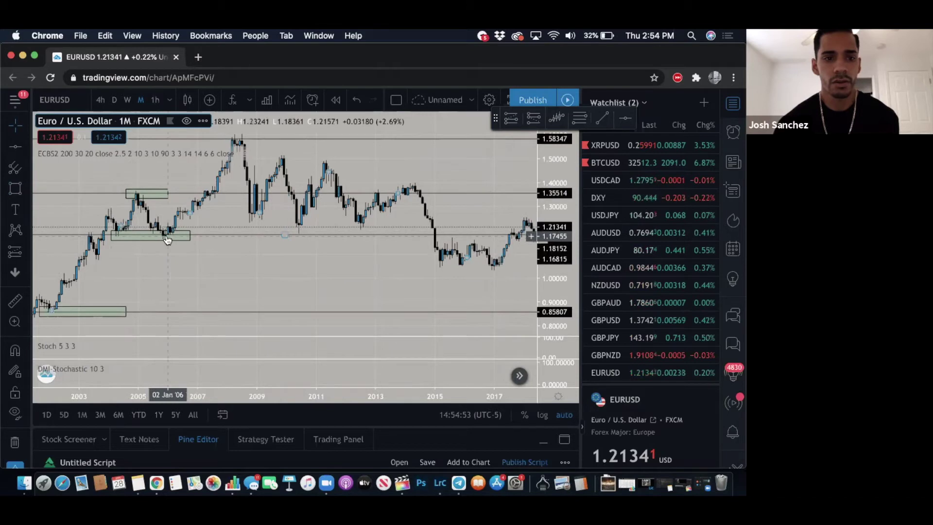
Draw a thin rectangle on the 1.583 line over the 2008 peak, from October 2007 to about autumn 2009.
{"action": "left_click", "coordinate": [15, 188]}
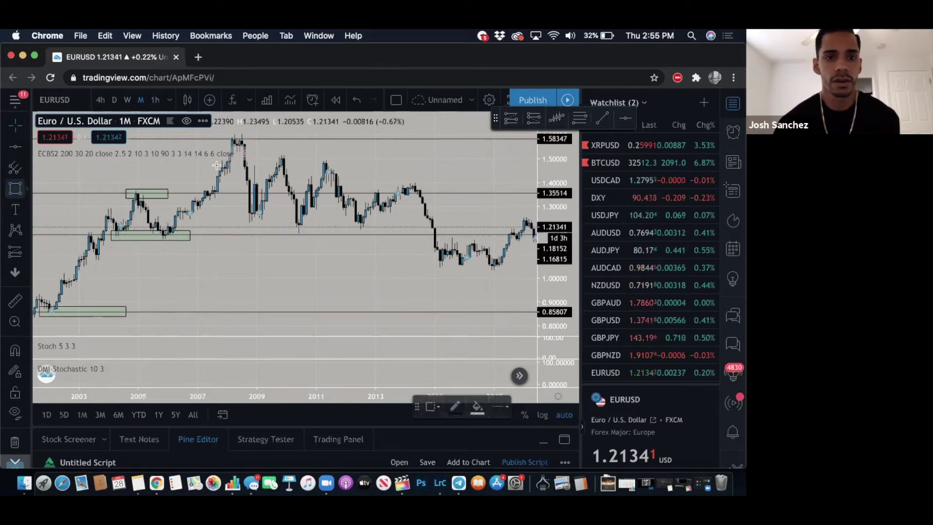
{"action": "left_click_drag", "start_coordinate": [219, 136], "coordinate": [277, 139]}
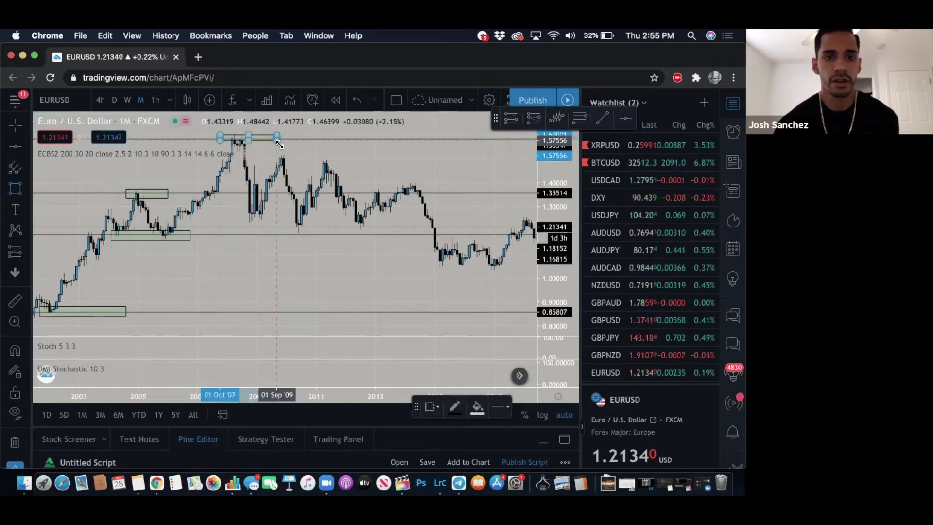
{"action": "left_click", "coordinate": [300, 146]}
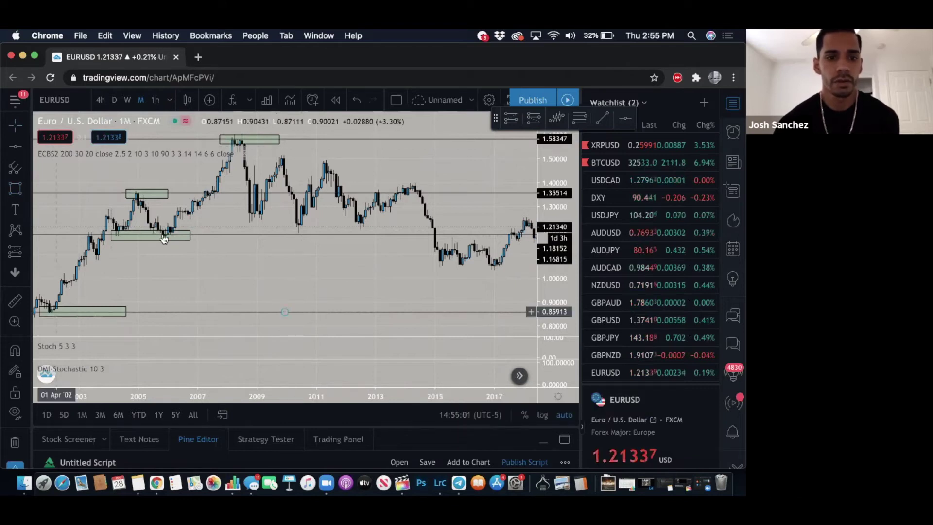
{"action": "left_click", "coordinate": [136, 199]}
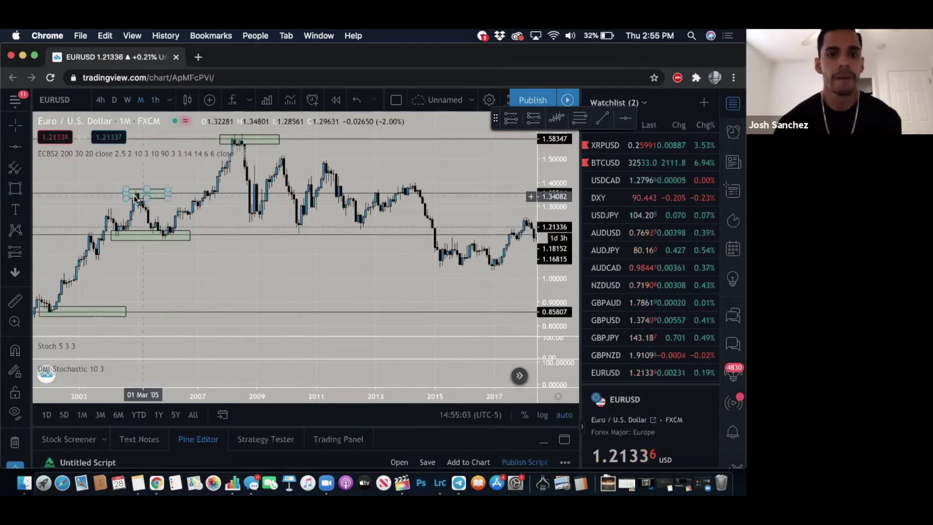
{"action": "left_click", "coordinate": [247, 137]}
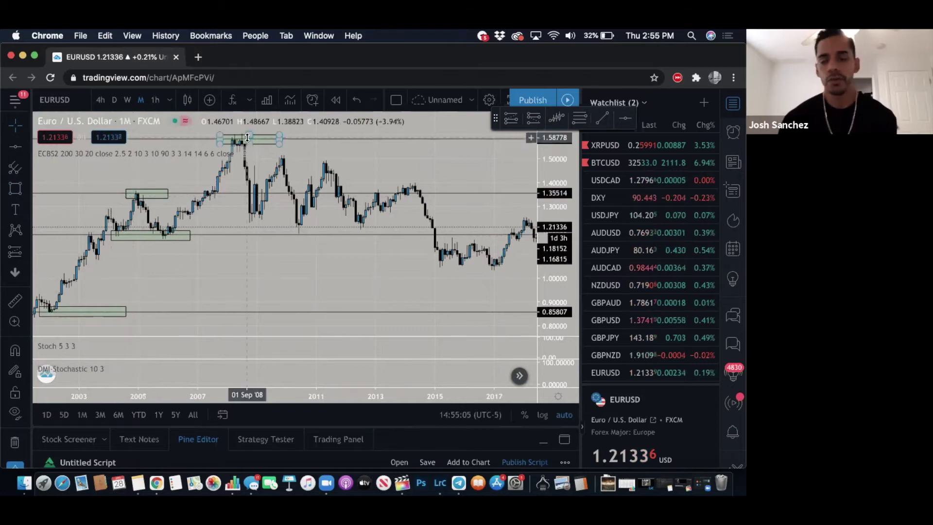
{"action": "left_click", "coordinate": [294, 150]}
Draw a descending trend line along the lower highs, from July 2008 at about 1.580 to about February 2015 at about 1.366.
{"action": "scroll", "coordinate": [294, 150], "scroll_direction": "right", "scroll_amount": 3}
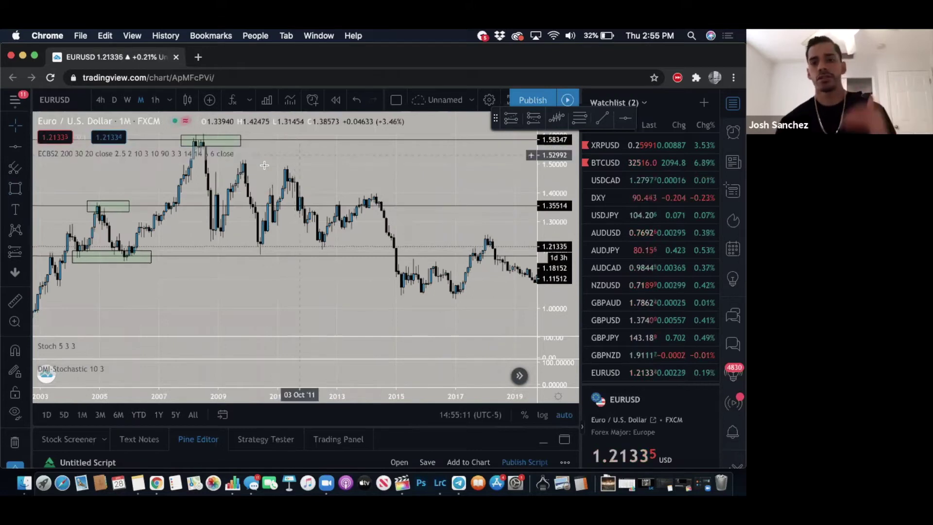
{"action": "left_click", "coordinate": [26, 149]}
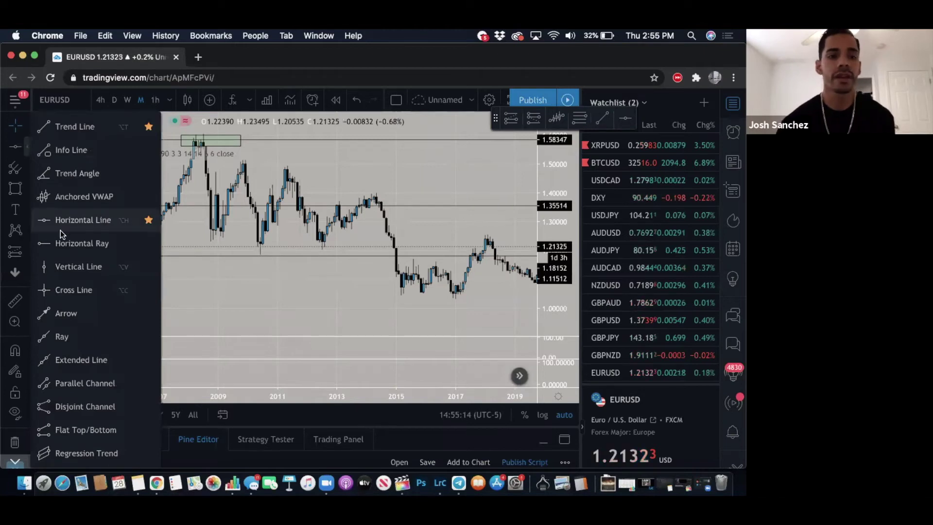
{"action": "left_click", "coordinate": [62, 127]}
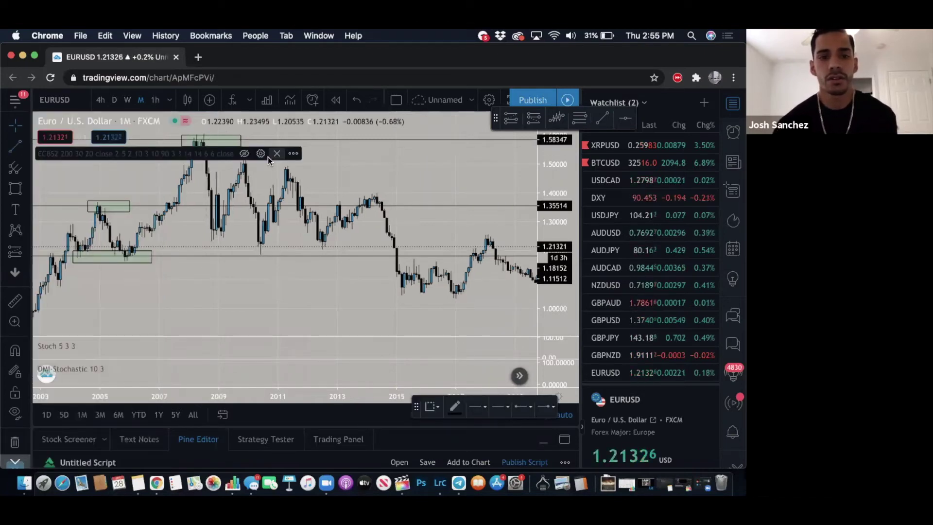
{"action": "scroll", "coordinate": [267, 156], "scroll_direction": "left", "scroll_amount": 5}
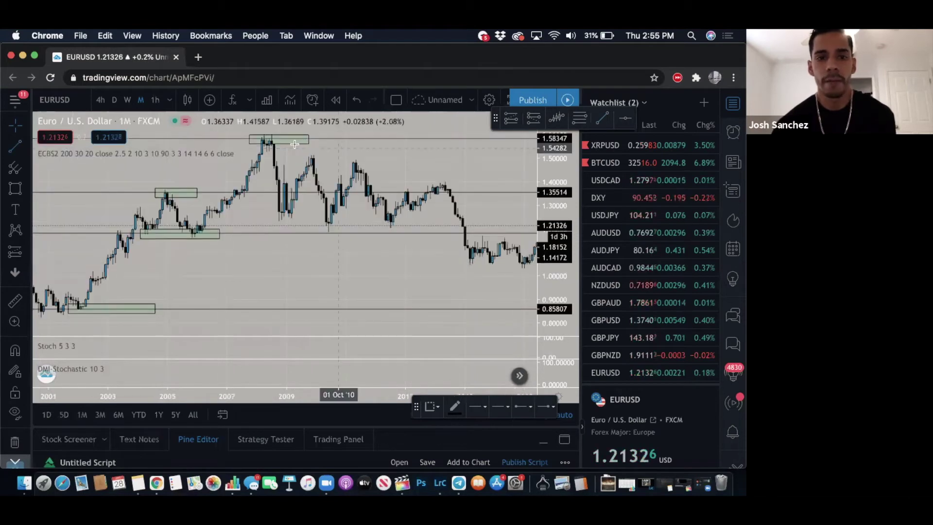
{"action": "scroll", "coordinate": [326, 141], "scroll_direction": "left", "scroll_amount": 3}
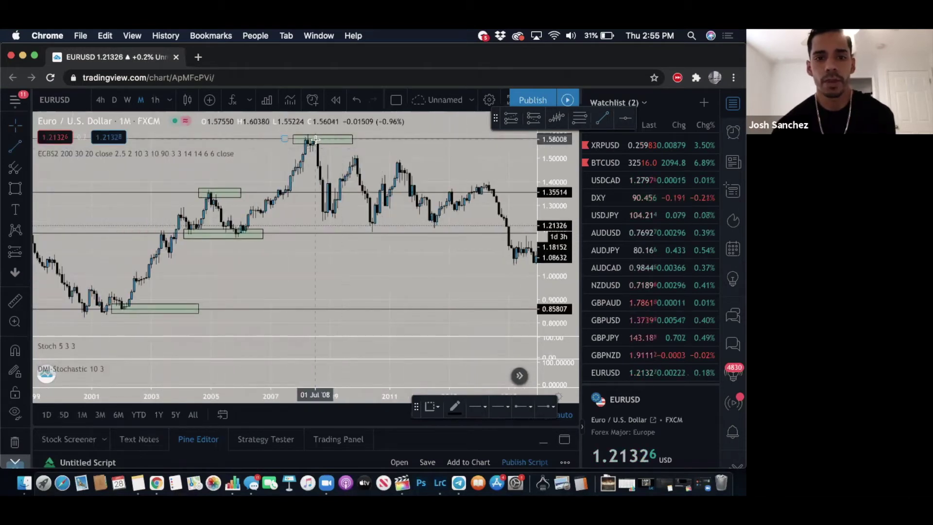
{"action": "left_click", "coordinate": [470, 180]}
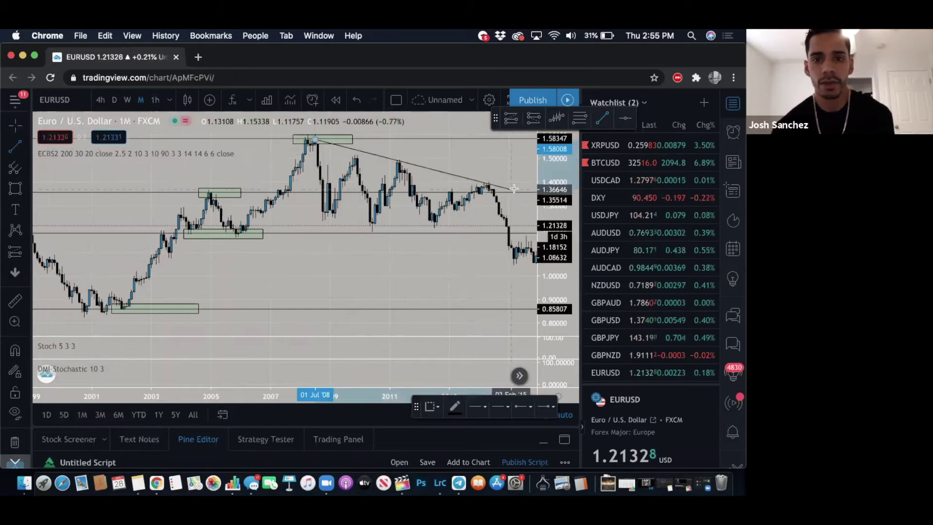
{"action": "left_click", "coordinate": [514, 190]}
{"action": "left_click", "coordinate": [503, 173]}
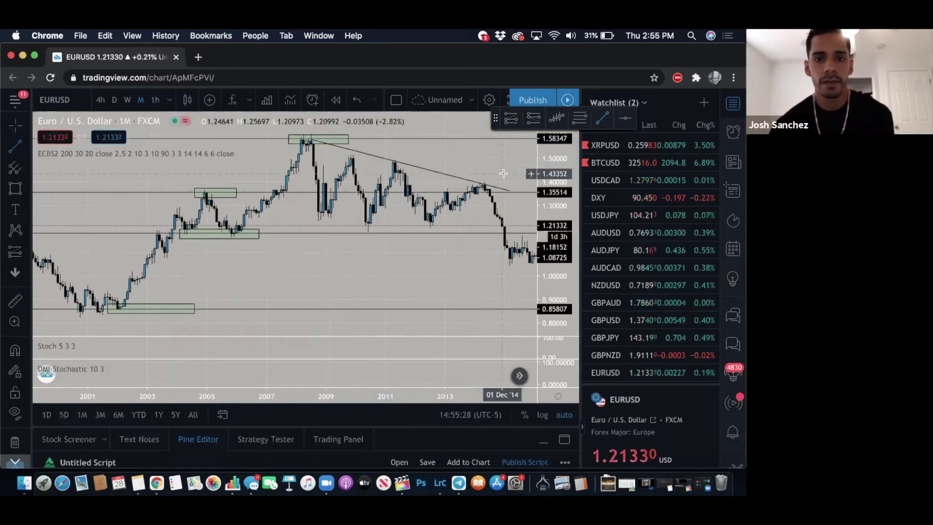
{"action": "scroll", "coordinate": [503, 173], "scroll_direction": "right", "scroll_amount": 3}
{"action": "scroll", "coordinate": [354, 209], "scroll_direction": "right", "scroll_amount": 2}
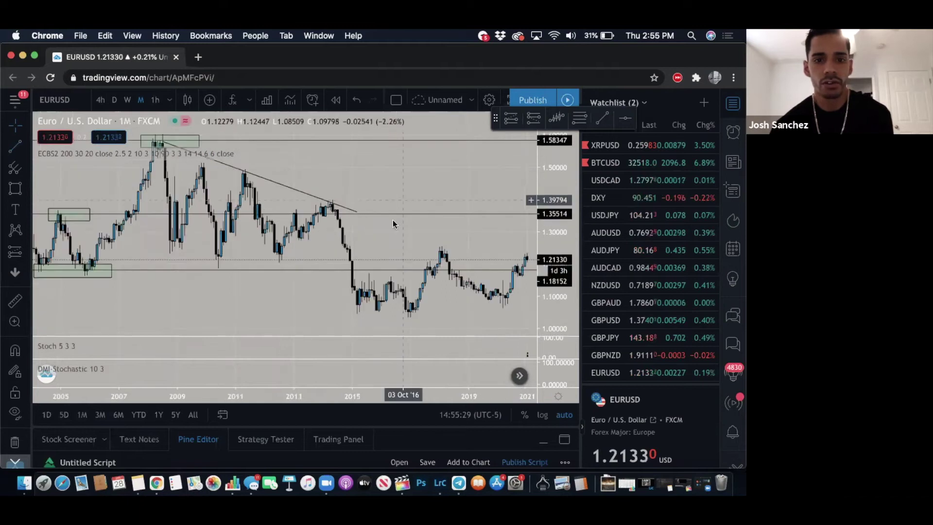
Extend the descending trend line past the 2018 high to about May 2020 at about 1.170.
{"action": "left_click", "coordinate": [479, 257]}
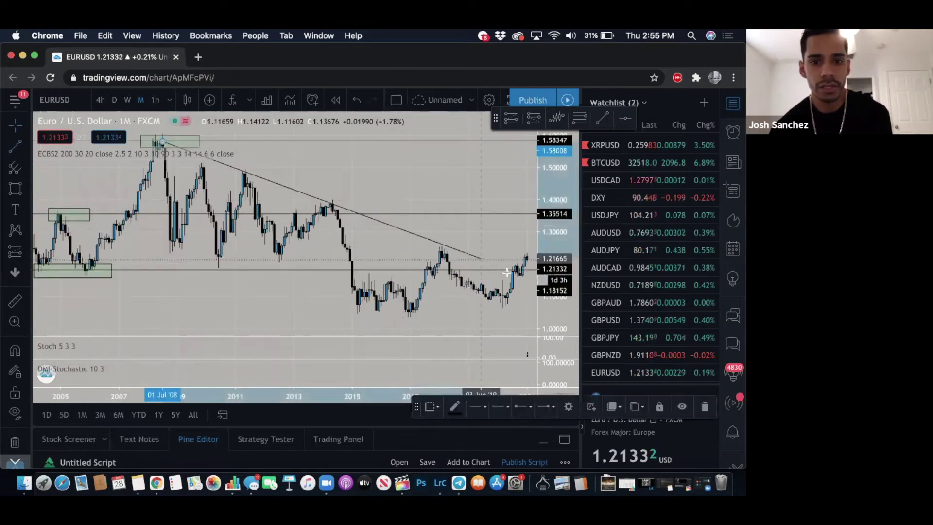
{"action": "left_click_drag", "start_coordinate": [507, 272], "coordinate": [506, 273]}
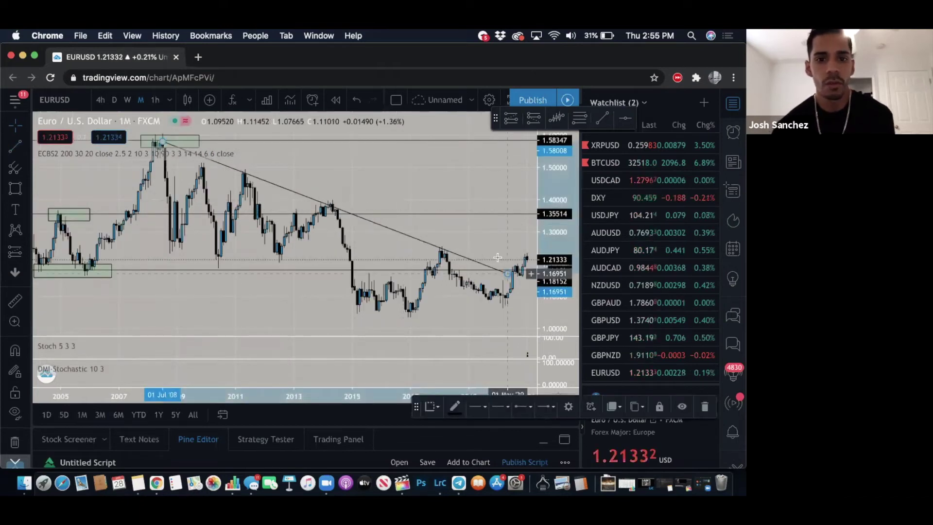
{"action": "left_click", "coordinate": [498, 257]}
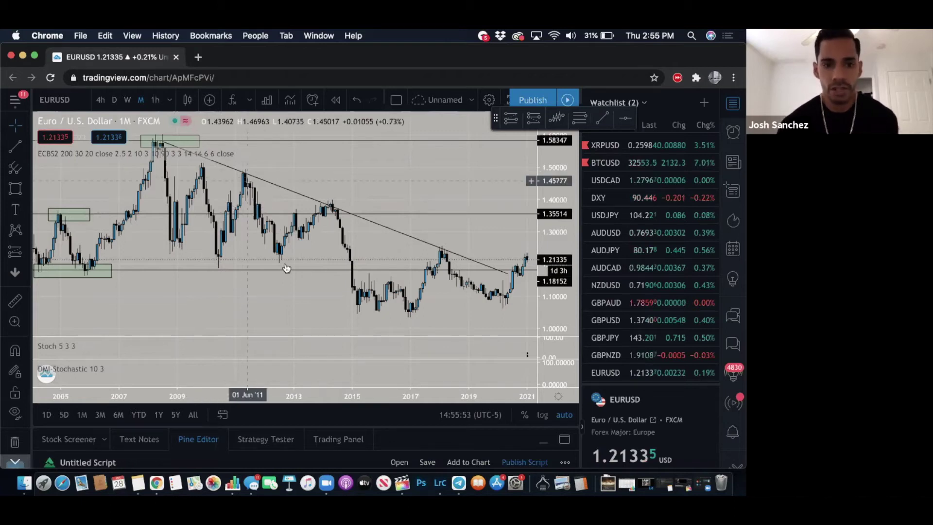
Widen the support rectangle on the 1.182 line so that it reaches about June 2014.
{"action": "mouse_move", "coordinate": [109, 277]}
{"action": "left_mouse_down"}
{"action": "mouse_move", "coordinate": [332, 267]}
{"action": "mouse_move", "coordinate": [336, 276]}
{"action": "left_mouse_up"}
{"action": "left_click", "coordinate": [304, 291]}
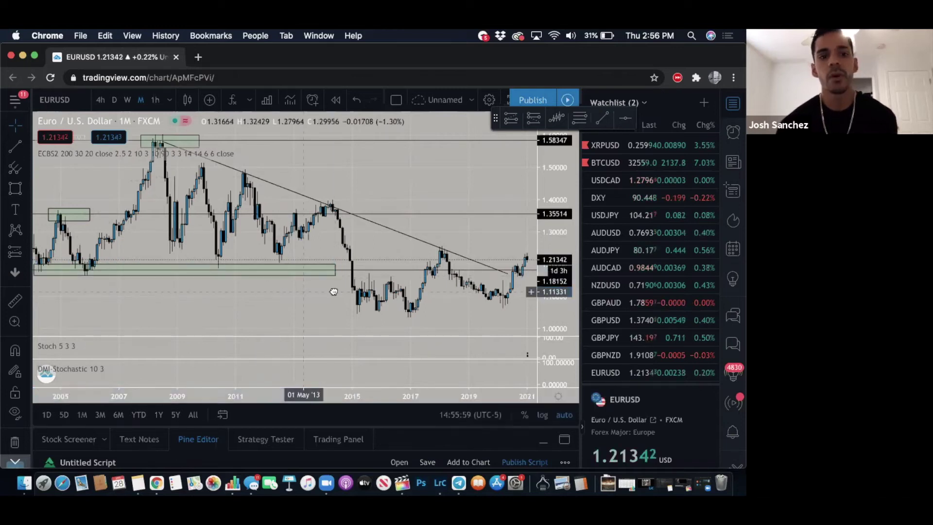
{"action": "left_click_drag", "start_coordinate": [334, 292], "coordinate": [356, 290]}
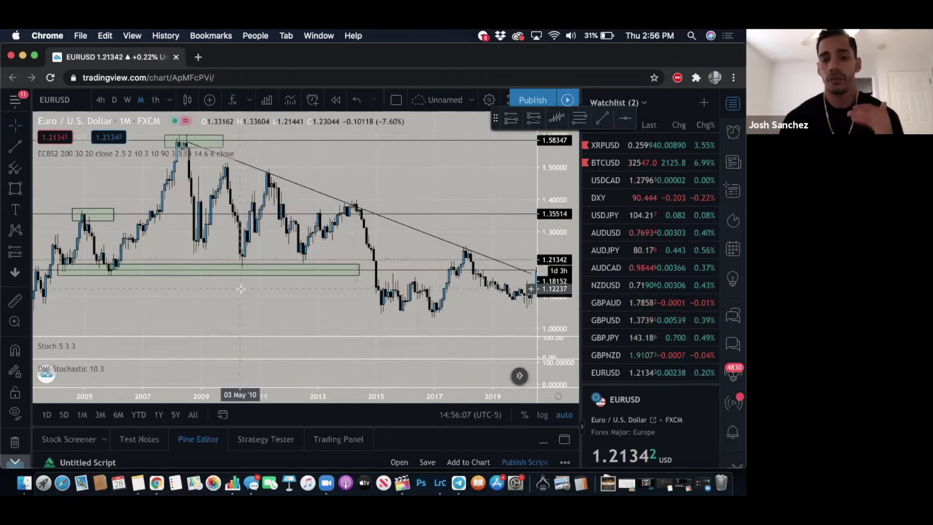
{"action": "left_click", "coordinate": [90, 216]}
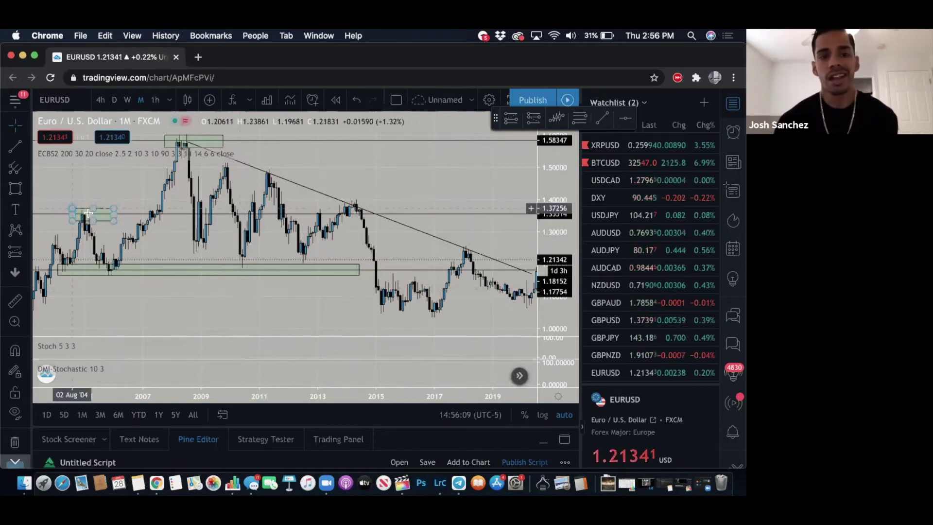
{"action": "left_click", "coordinate": [77, 231]}
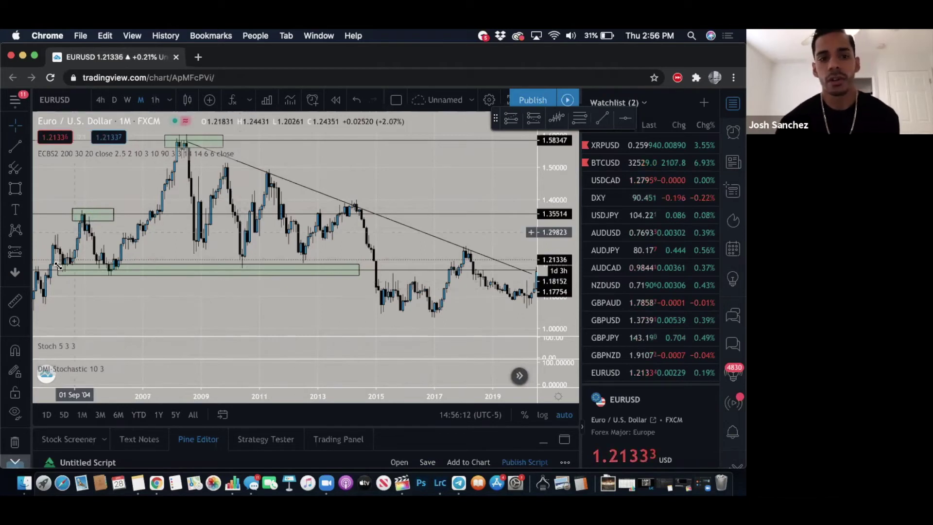
{"action": "left_click", "coordinate": [129, 271]}
{"action": "left_click", "coordinate": [77, 270]}
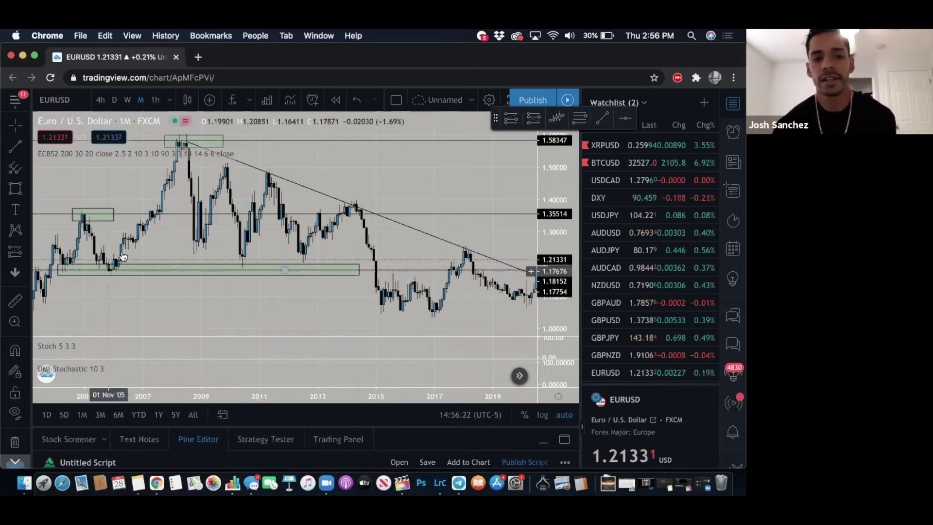
{"action": "left_click", "coordinate": [243, 269]}
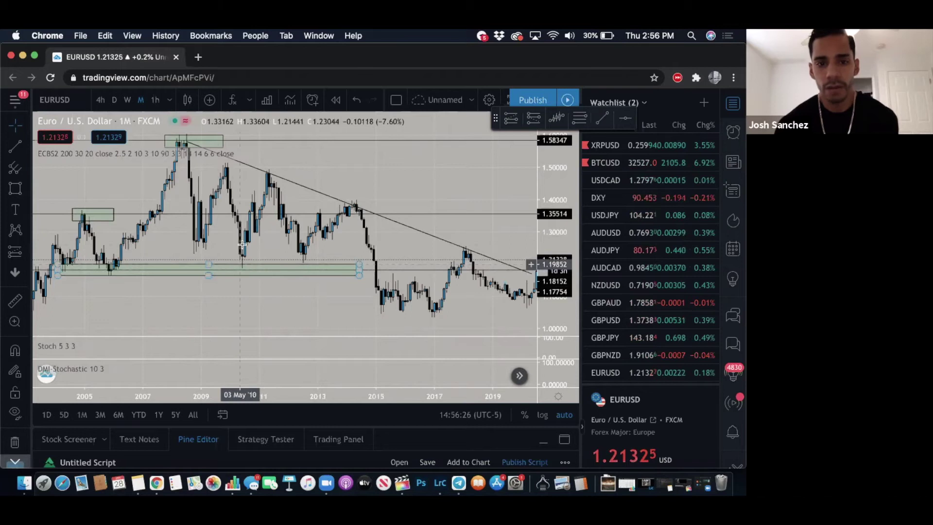
{"action": "left_click", "coordinate": [273, 177]}
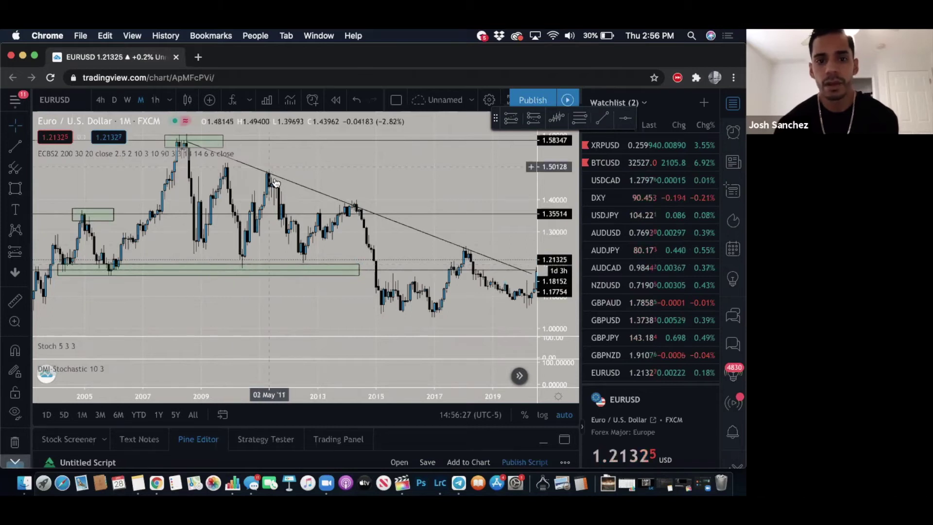
Raise the upper edge of the support rectangle on the 1.182 line to about 1.211.
{"action": "left_click", "coordinate": [305, 268]}
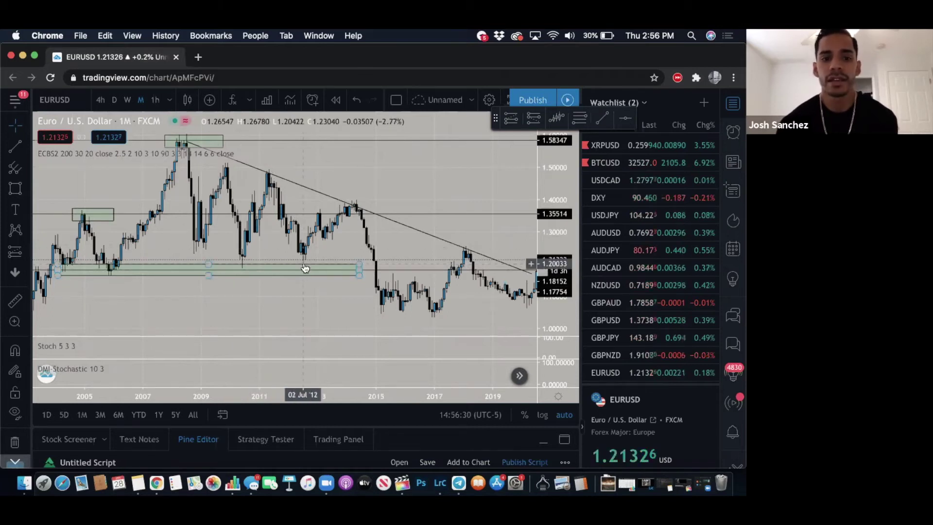
{"action": "left_click", "coordinate": [359, 260]}
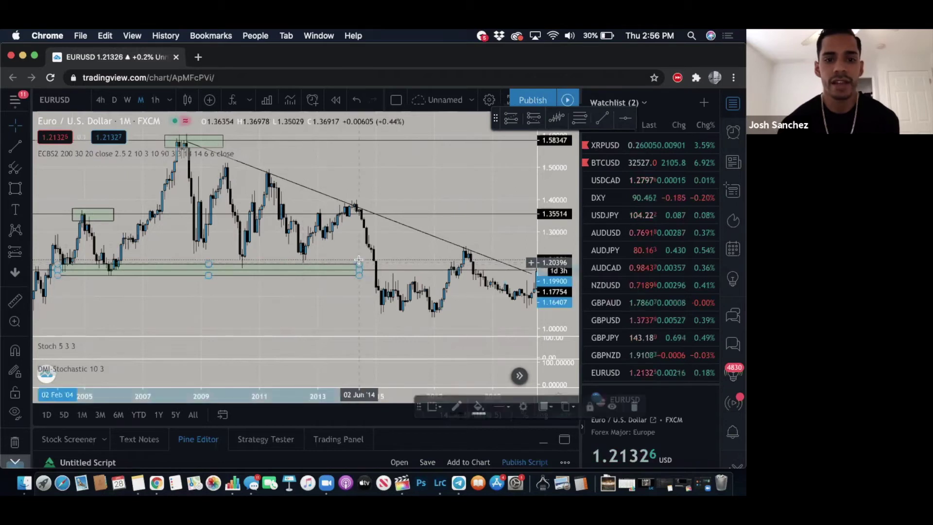
{"action": "left_click_drag", "start_coordinate": [358, 262], "coordinate": [358, 259]}
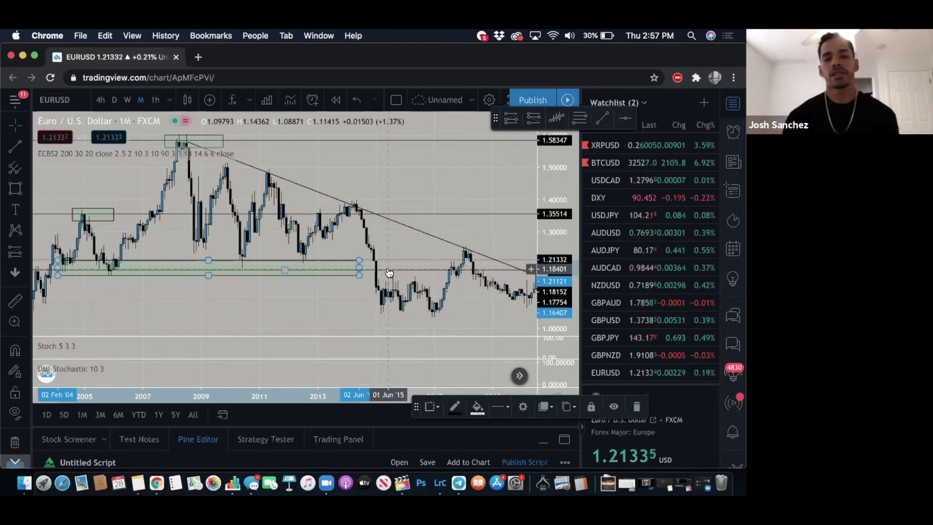
{"action": "left_click", "coordinate": [361, 288]}
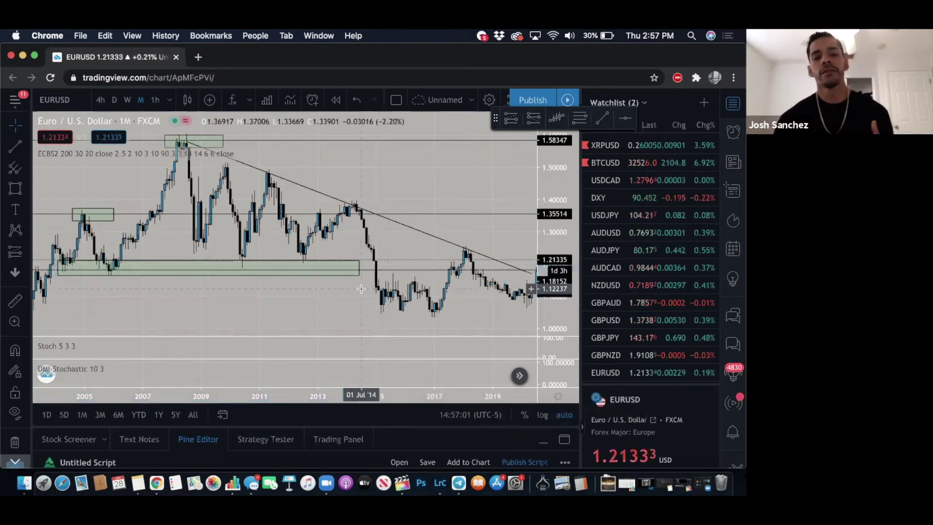
Draw a rectangle around the 2011 high on the trend line, January to about October 2011, from about 1.501 to 1.434.
{"action": "scroll", "coordinate": [361, 289], "scroll_direction": "right", "scroll_amount": 5}
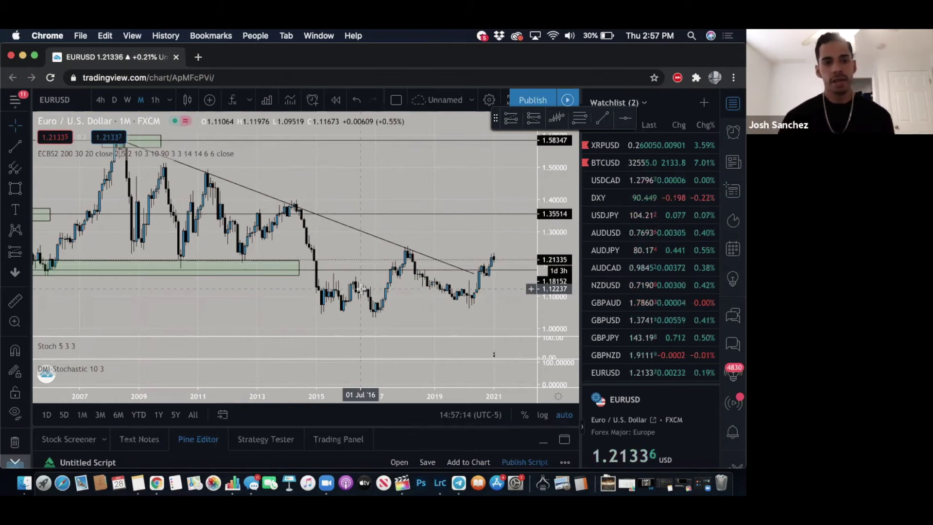
{"action": "left_click", "coordinate": [17, 189]}
{"action": "left_click_drag", "start_coordinate": [198, 166], "coordinate": [223, 189]}
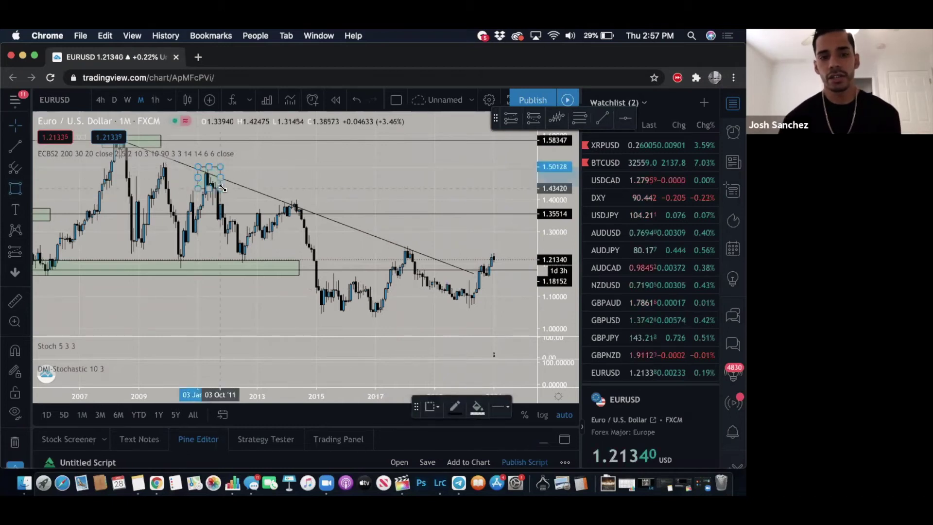
{"action": "left_click", "coordinate": [241, 181]}
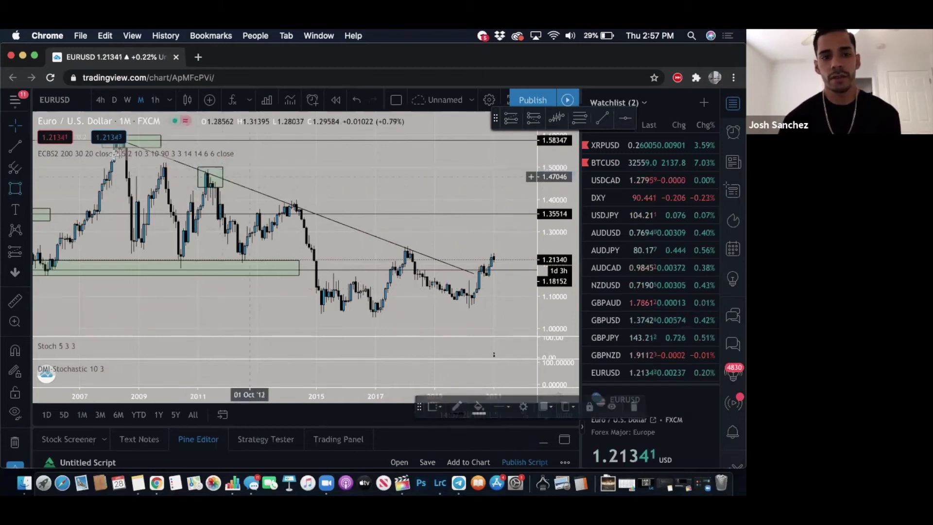
Draw rectangles where the trend line meets the 2014 and 2018 highs, starting at about 1.405 in February 2014 and 1.260 in November 2017.
{"action": "left_click", "coordinate": [14, 186]}
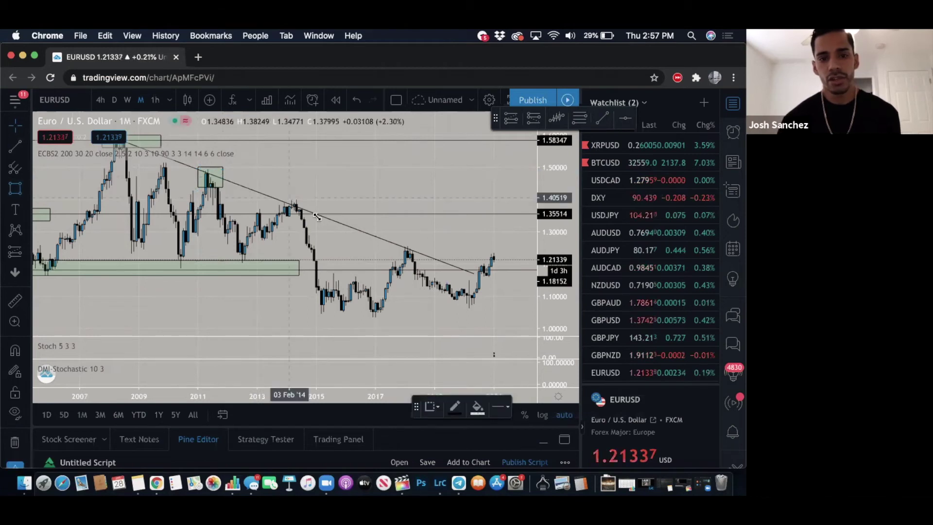
{"action": "left_click_drag", "start_coordinate": [287, 198], "coordinate": [317, 216]}
{"action": "left_click", "coordinate": [15, 186]}
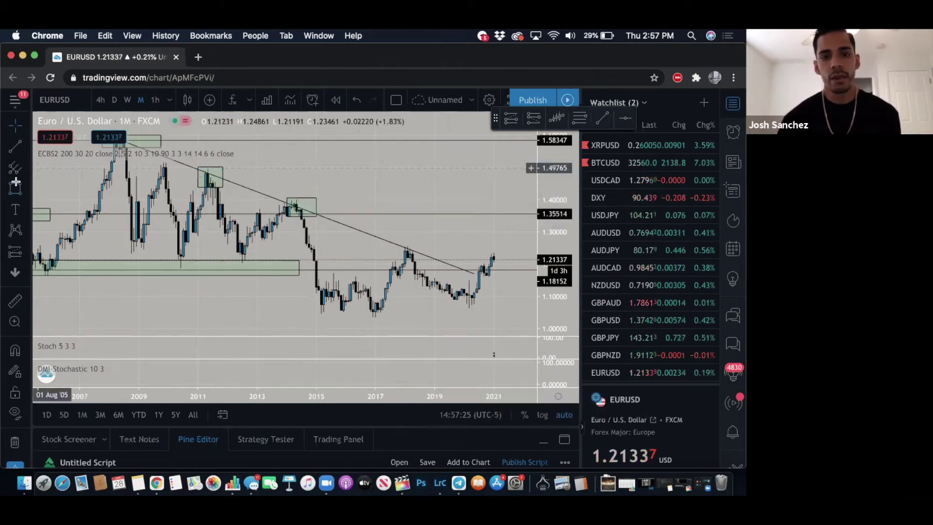
{"action": "left_click", "coordinate": [426, 259]}
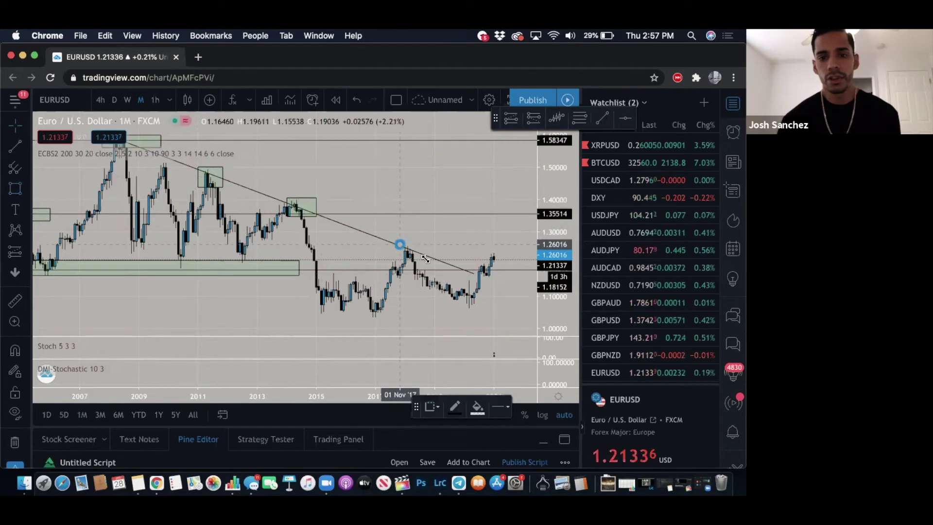
{"action": "left_click", "coordinate": [426, 259]}
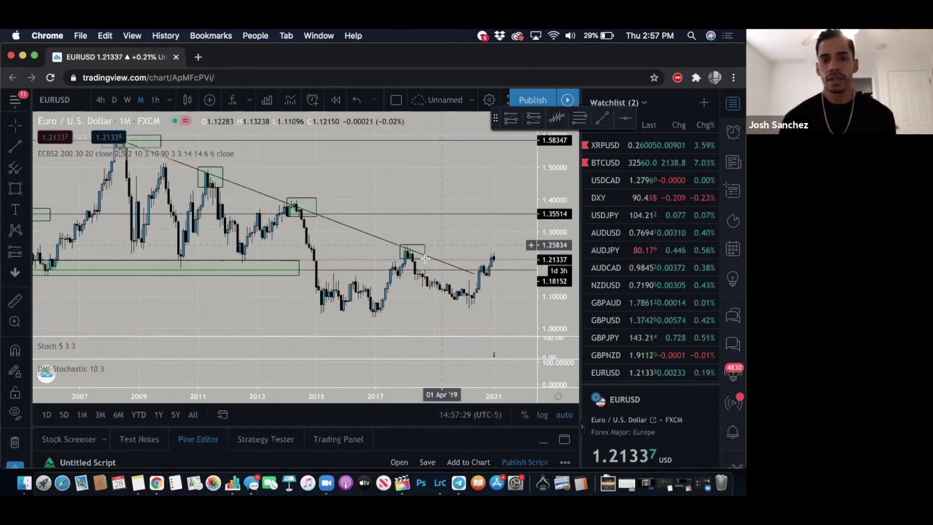
Extend the descending trend line to about mid-2021 at about 1.122, beyond the latest candles.
{"action": "left_click_drag", "start_coordinate": [482, 278], "coordinate": [509, 289]}
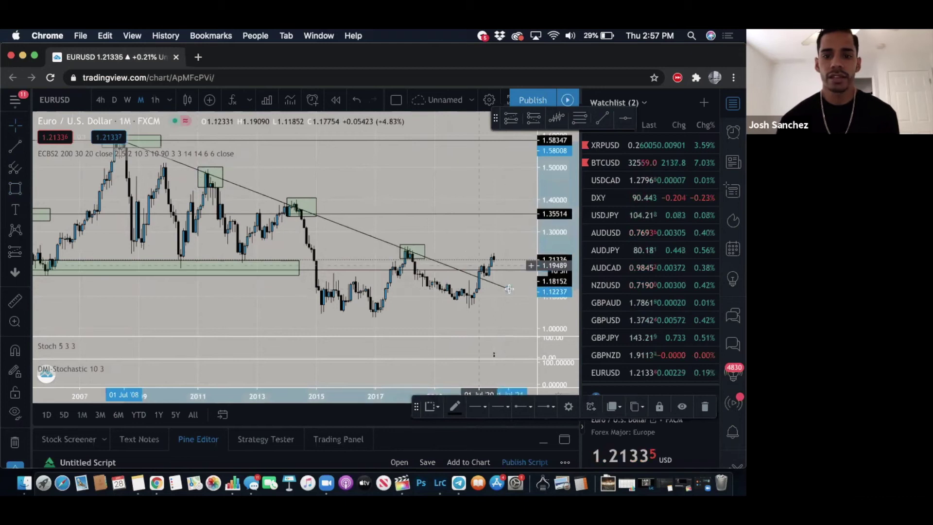
{"action": "left_click_drag", "start_coordinate": [422, 253], "coordinate": [406, 253]}
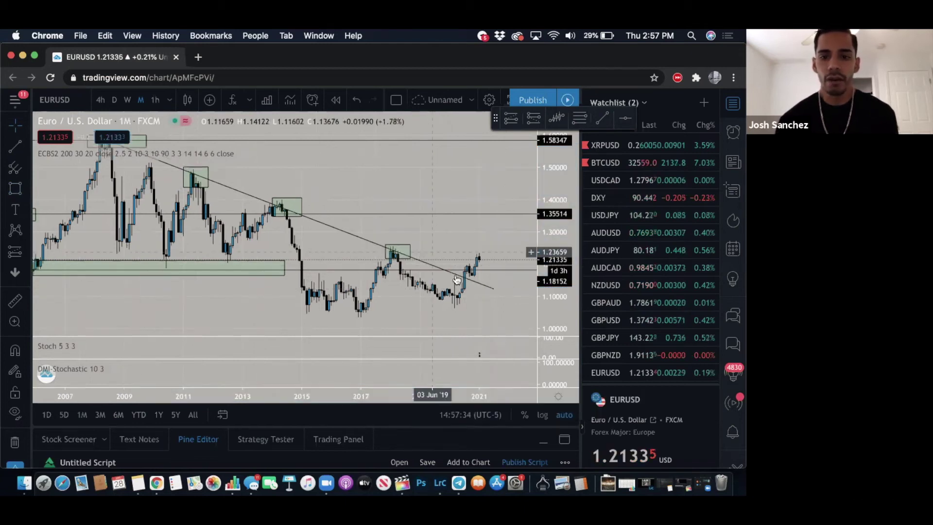
{"action": "left_click_drag", "start_coordinate": [466, 281], "coordinate": [453, 276]}
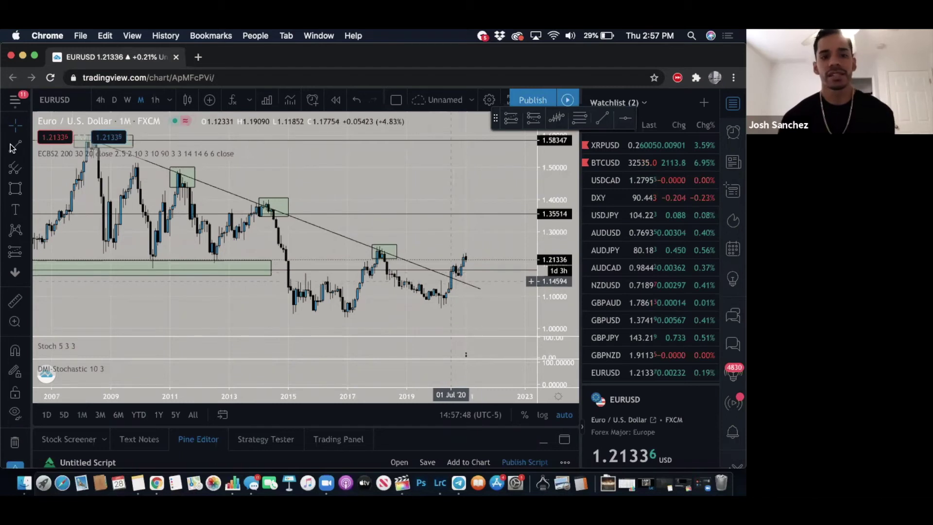
Draw a rising trend line from May 2020 at about 1.070 to November 2021 at about 1.344, and delete it.
{"action": "left_click", "coordinate": [464, 284]}
{"action": "left_click", "coordinate": [446, 305]}
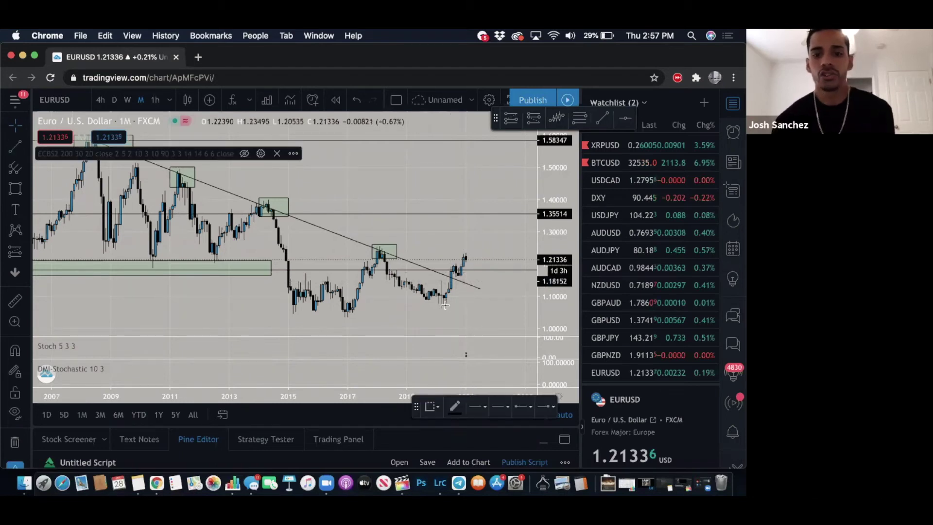
{"action": "left_click", "coordinate": [491, 218]}
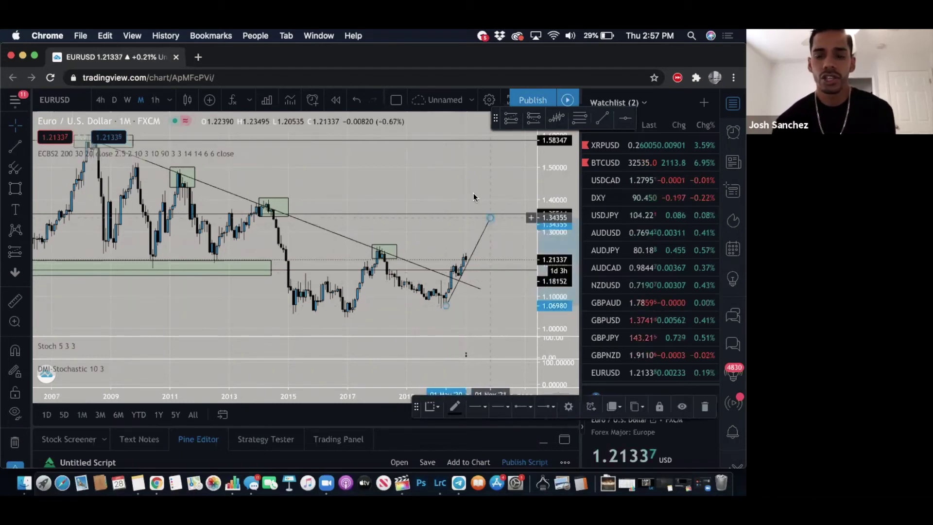
{"action": "left_click", "coordinate": [474, 194]}
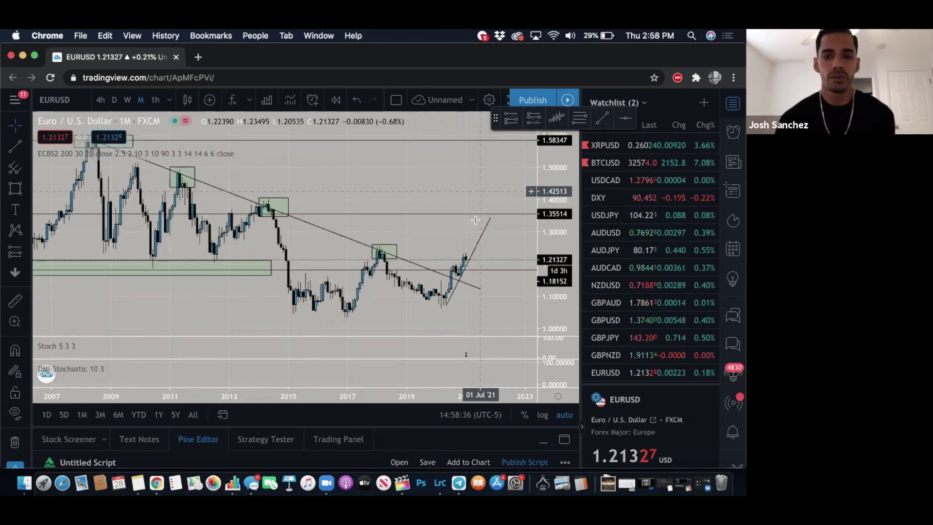
{"action": "left_click", "coordinate": [483, 235]}
{"action": "key", "text": "Delete"}
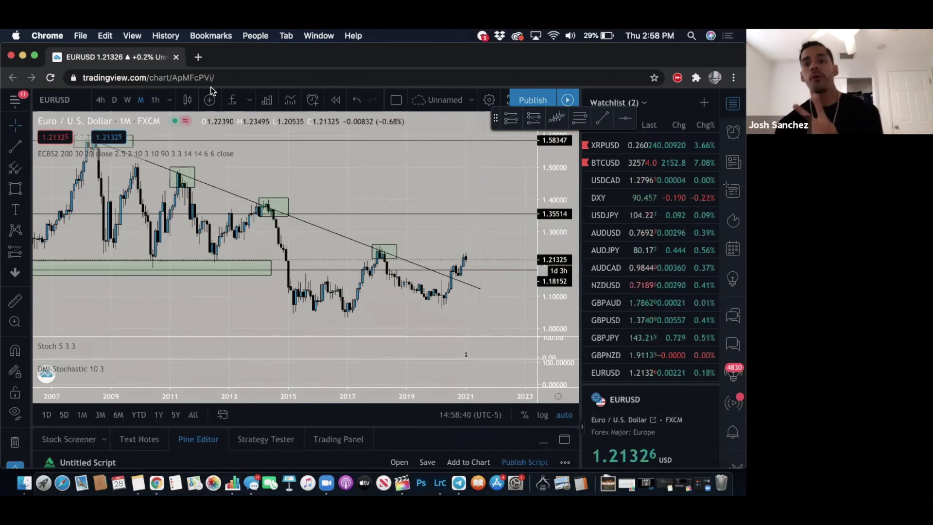
Bring up the monthly AUDUSD chart from the watchlist and move on to AUDCAD.
{"action": "left_click", "coordinate": [637, 236]}
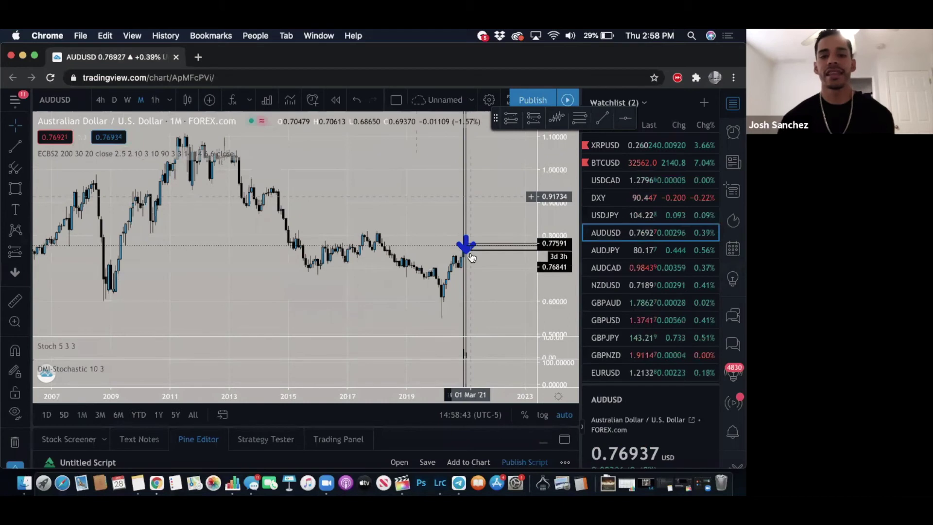
{"action": "left_click", "coordinate": [491, 250]}
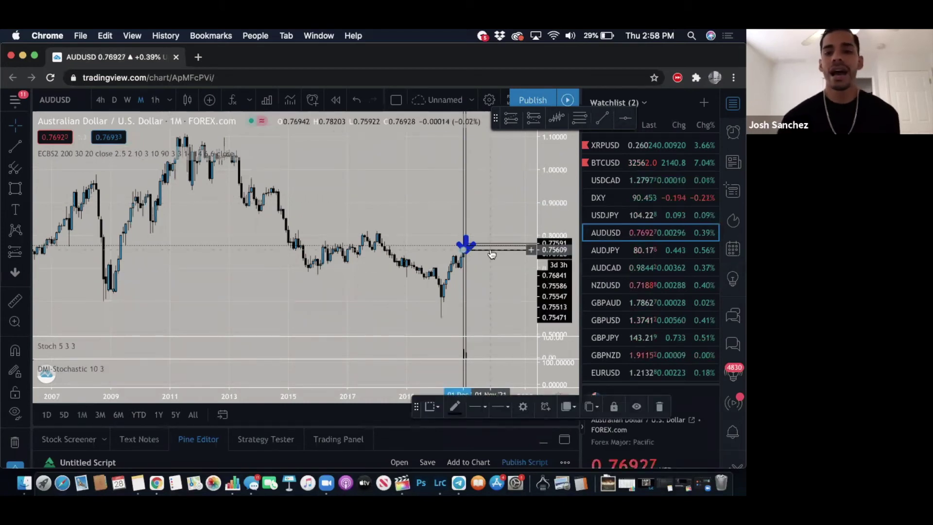
{"action": "left_click", "coordinate": [490, 254]}
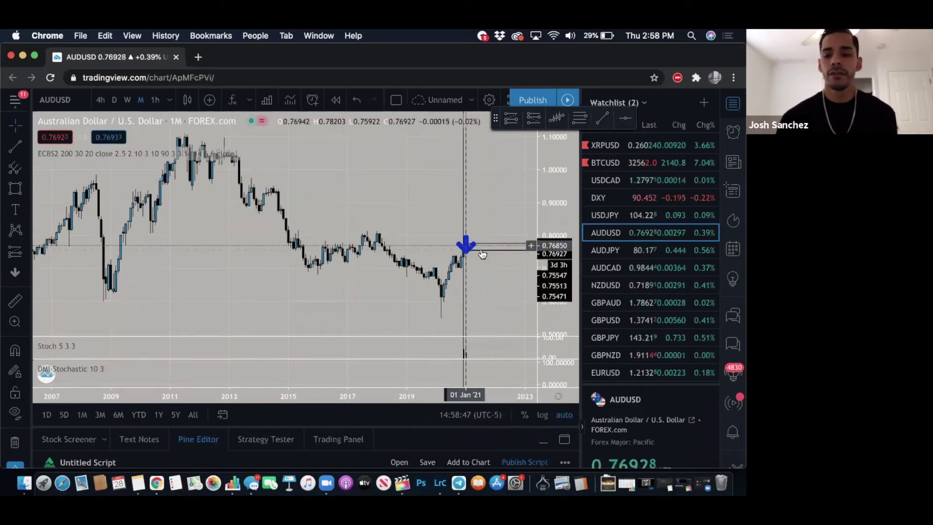
{"action": "key", "text": "Down"}
{"action": "key", "text": "Down"}
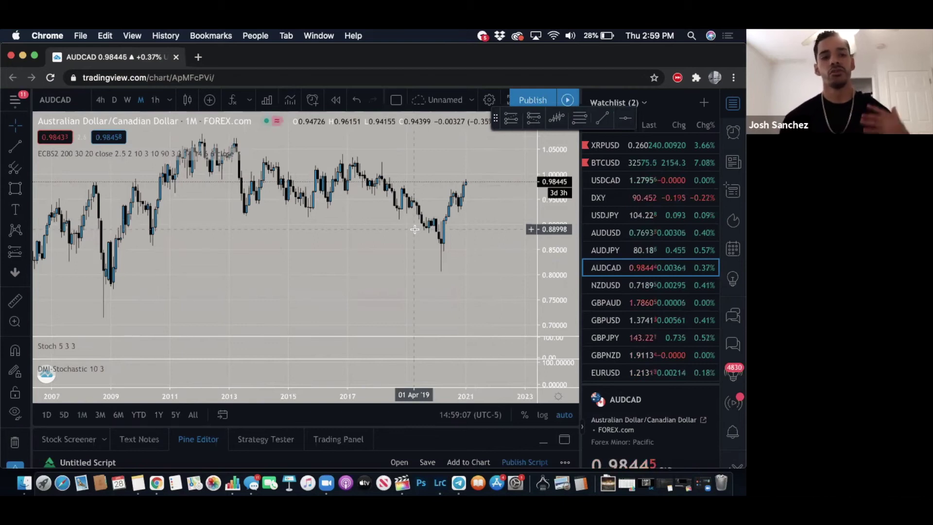
Open the Forex Factory site in a new browser tab and return to the AUDCAD chart.
{"action": "left_click", "coordinate": [15, 146]}
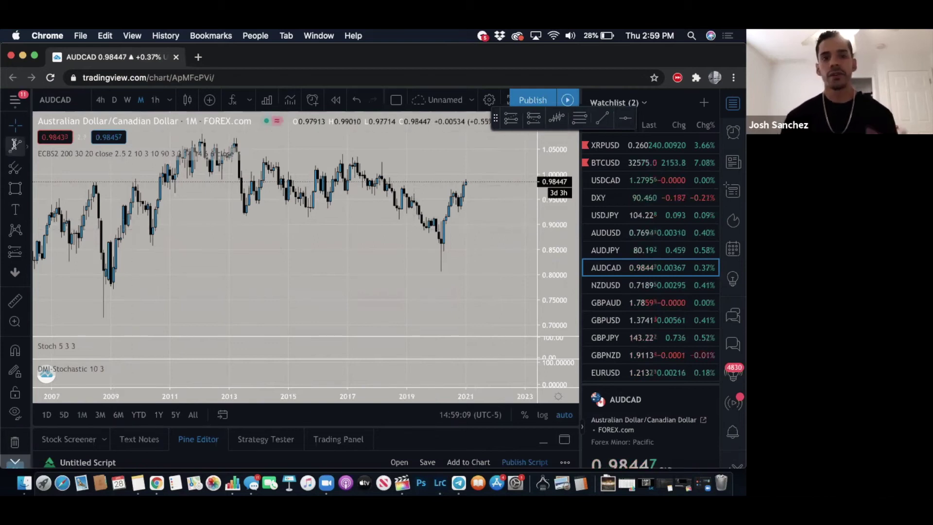
{"action": "left_click", "coordinate": [195, 59]}
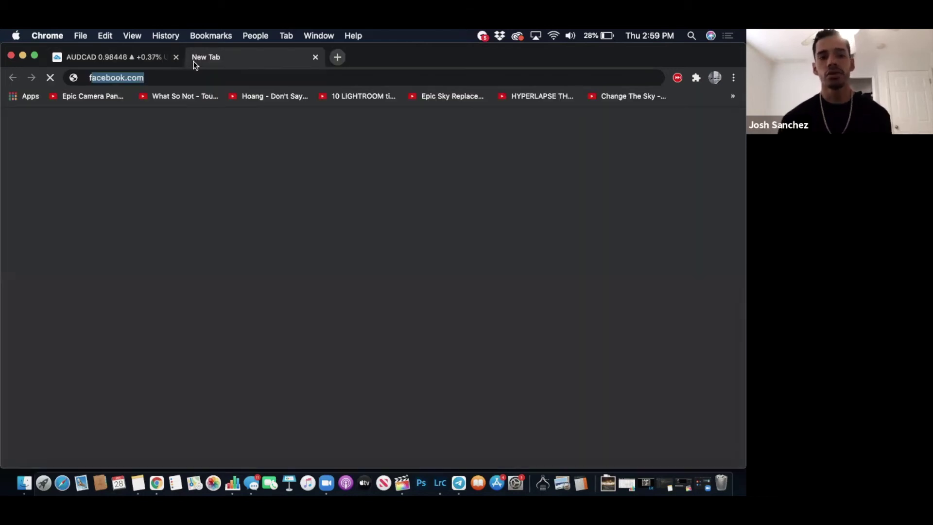
{"action": "key", "text": "ctrl+shift+Tab"}
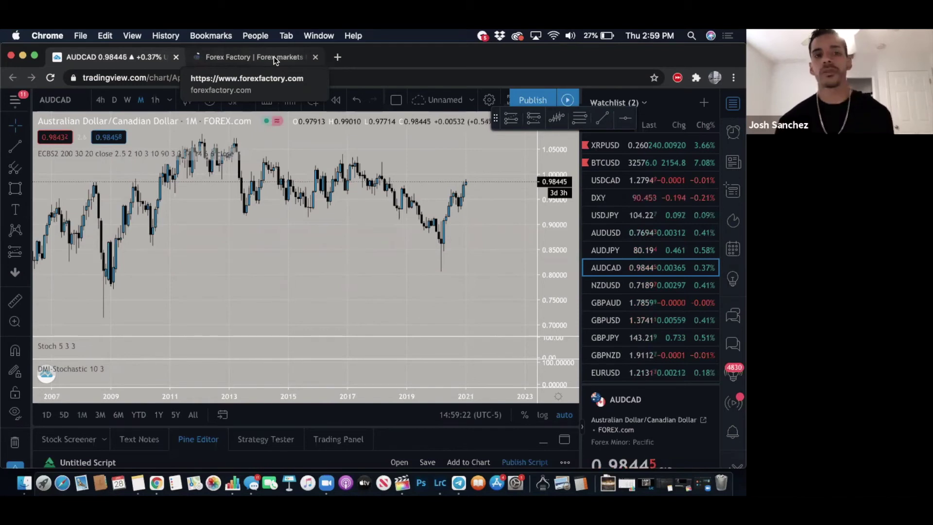
Switch to the Forex Factory page, examine the impact ratings in the Jan 28 calendar, and open the details of the CHF Trade Balance event.
{"action": "key", "text": "ctrl+Tab"}
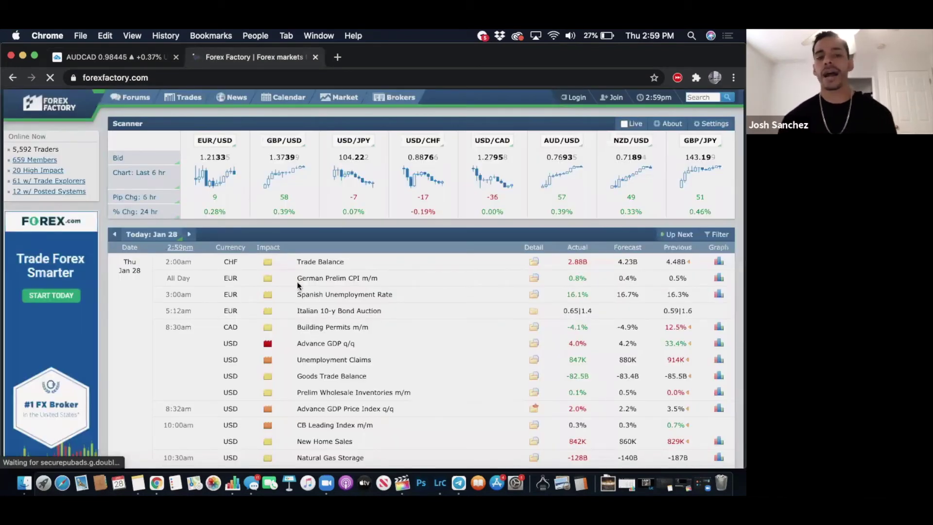
{"action": "scroll", "coordinate": [296, 282], "scroll_direction": "down", "scroll_amount": 3}
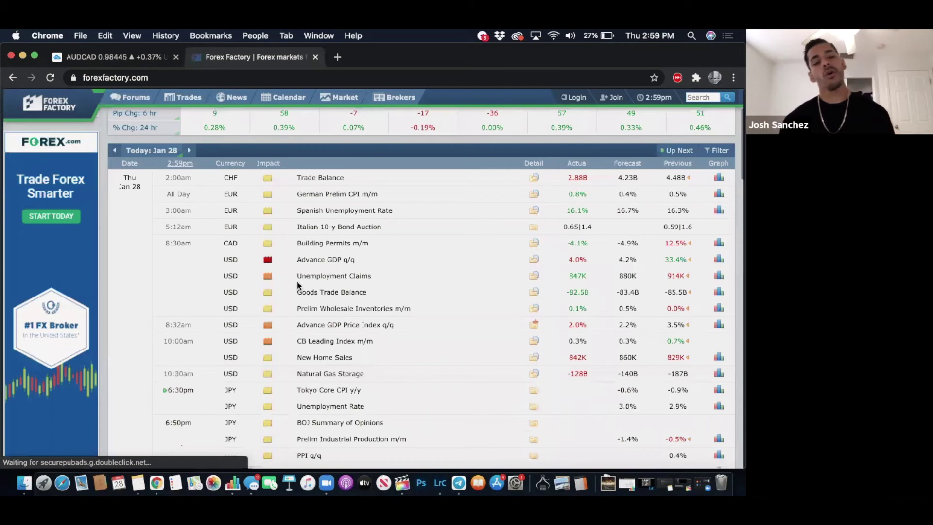
{"action": "scroll", "coordinate": [297, 281], "scroll_direction": "down", "scroll_amount": 1}
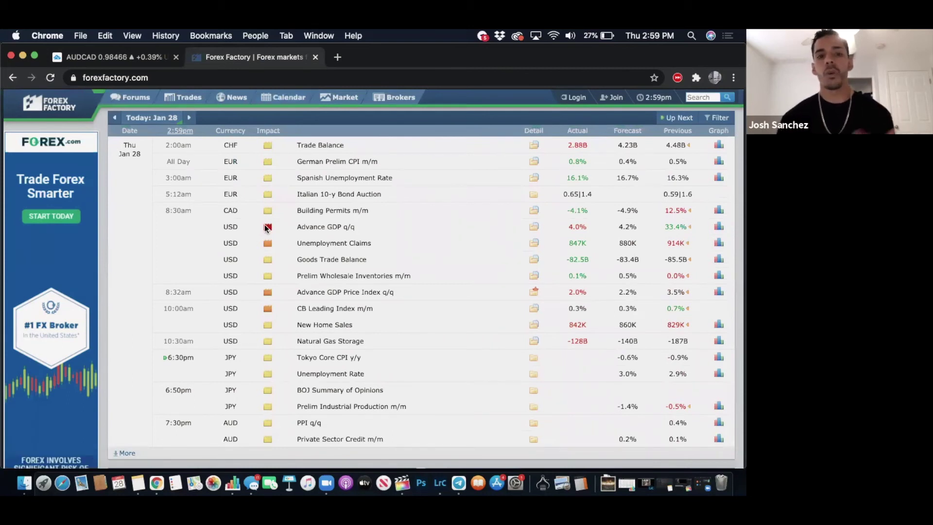
{"action": "mouse_move", "coordinate": [266, 227]}
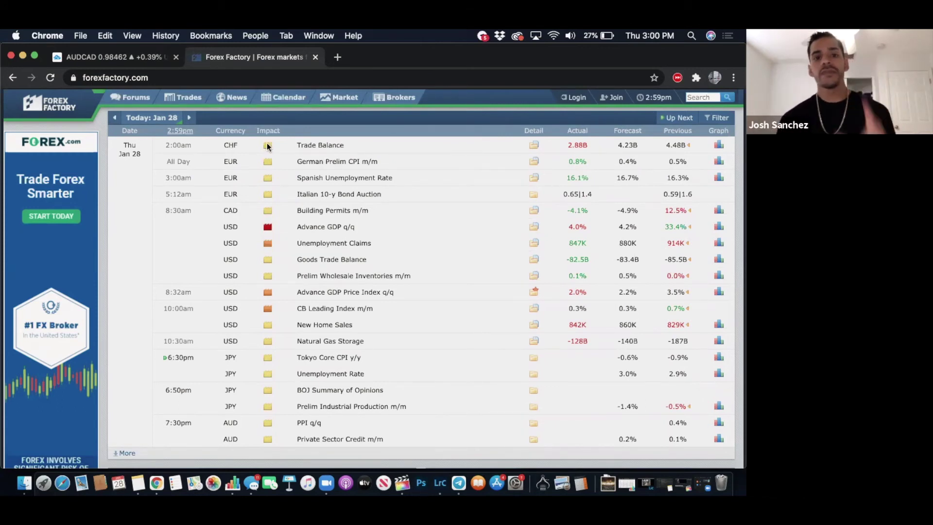
{"action": "mouse_move", "coordinate": [268, 180]}
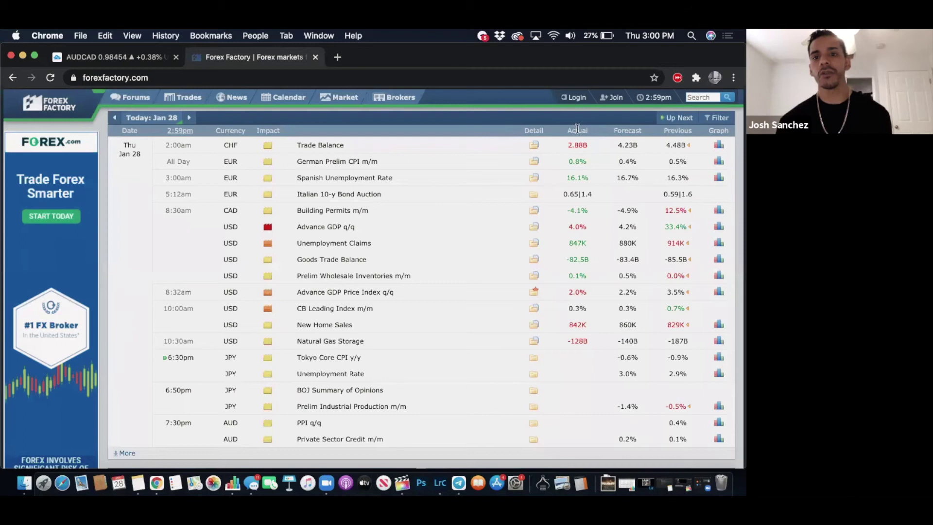
{"action": "left_click", "coordinate": [535, 146]}
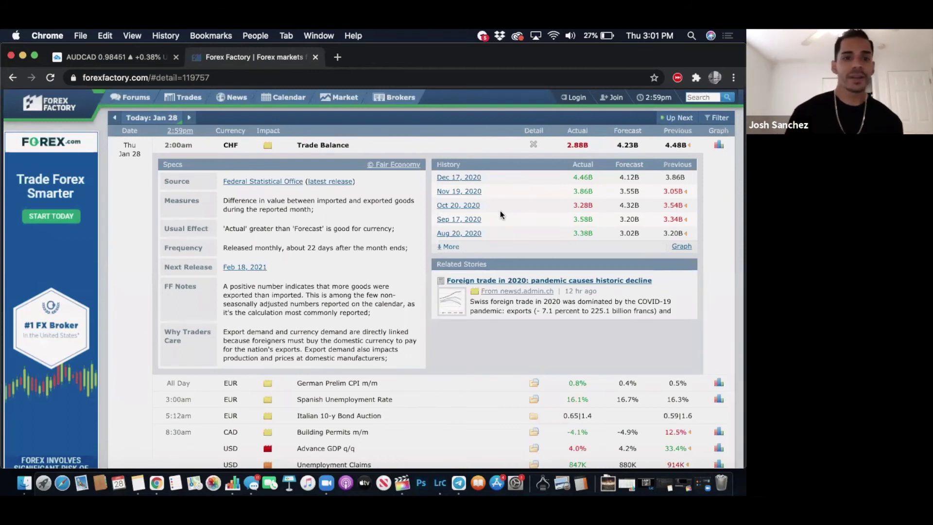
Return to the monthly AUDCAD chart in TradingView and make more empty space after the latest candles.
{"action": "left_click", "coordinate": [101, 57]}
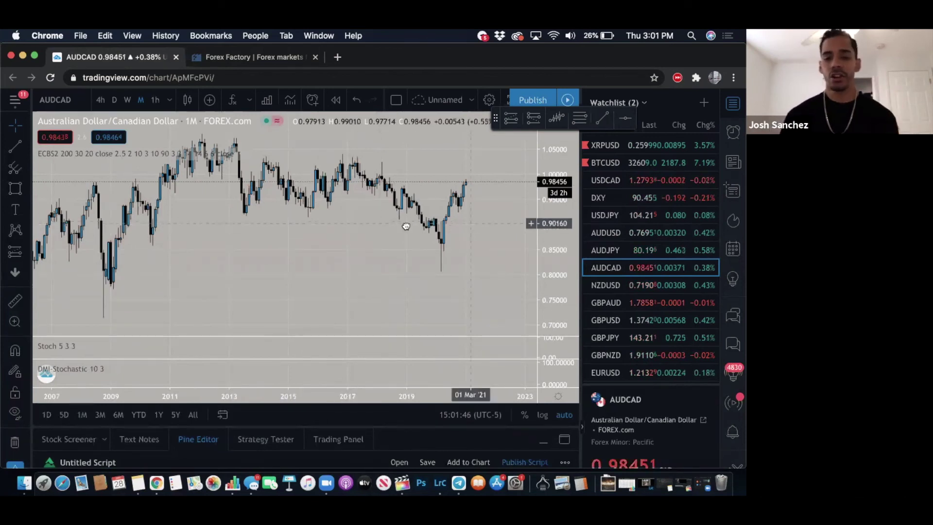
{"action": "left_click_drag", "start_coordinate": [490, 200], "coordinate": [459, 199]}
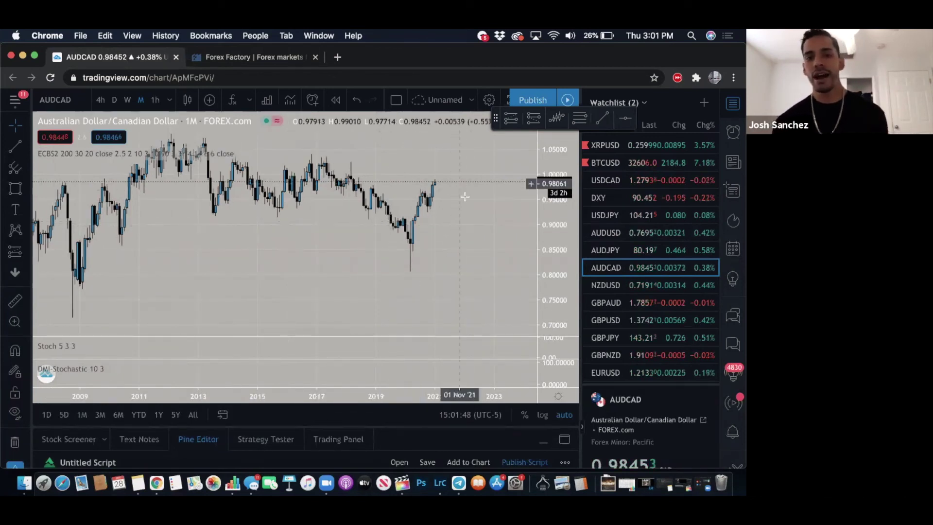